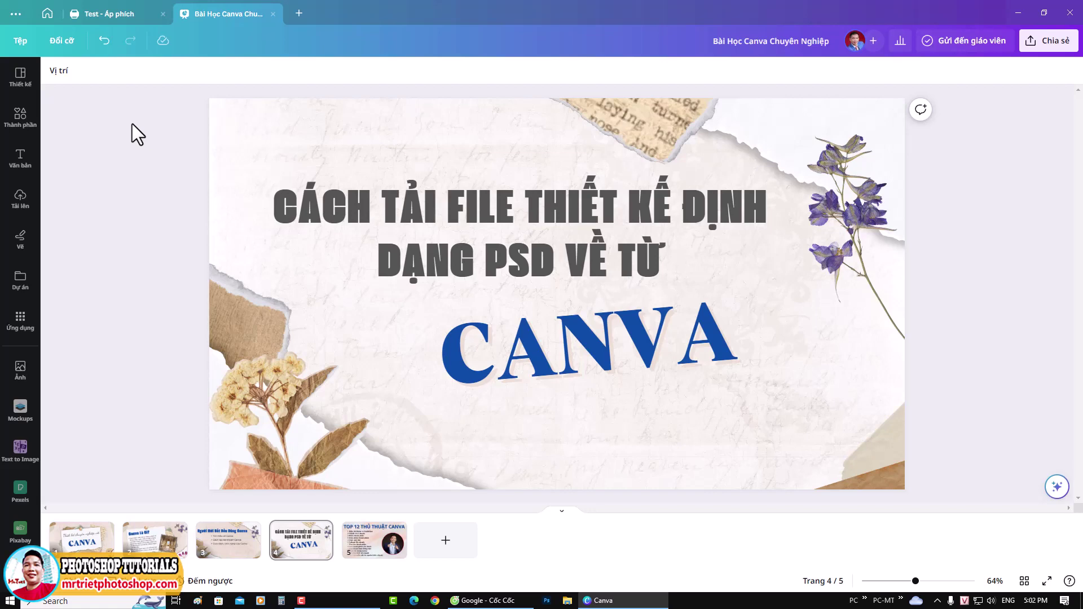
Switch to the Test poster design and set its download file type to PDF bản in
{"action": "left_click", "coordinate": [108, 17]}
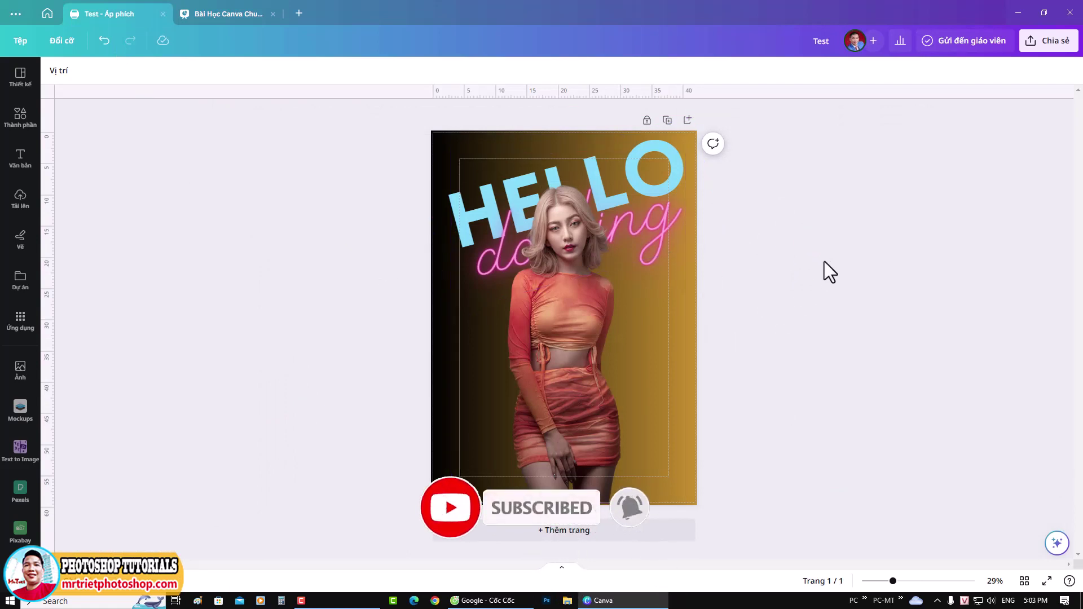
{"action": "left_click_drag", "start_coordinate": [821, 287], "coordinate": [251, 373]}
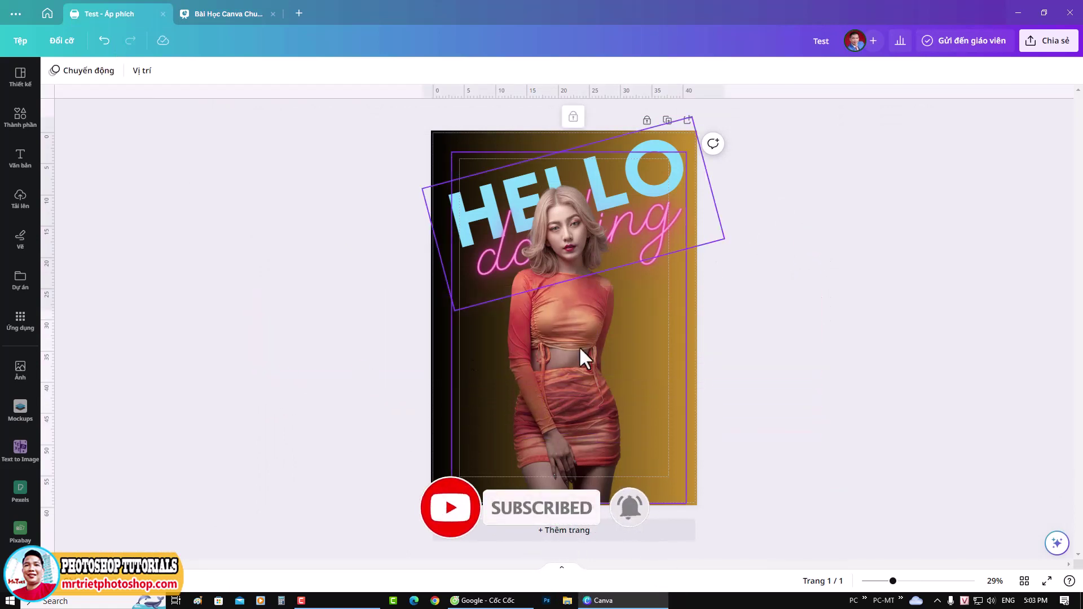
{"action": "left_click", "coordinate": [766, 293]}
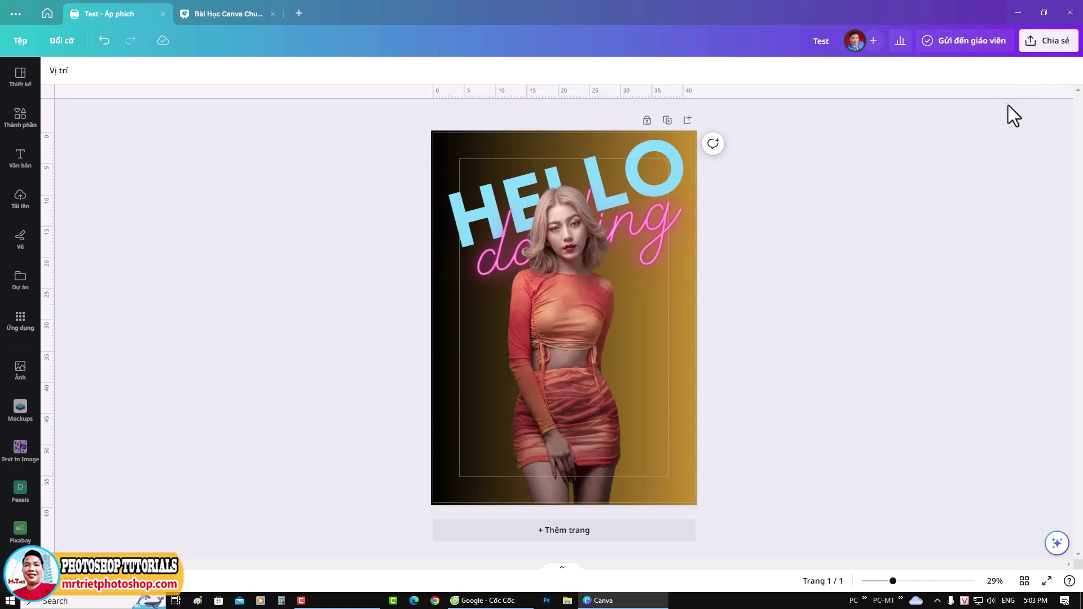
{"action": "left_click", "coordinate": [1039, 48]}
{"action": "left_click", "coordinate": [988, 328]}
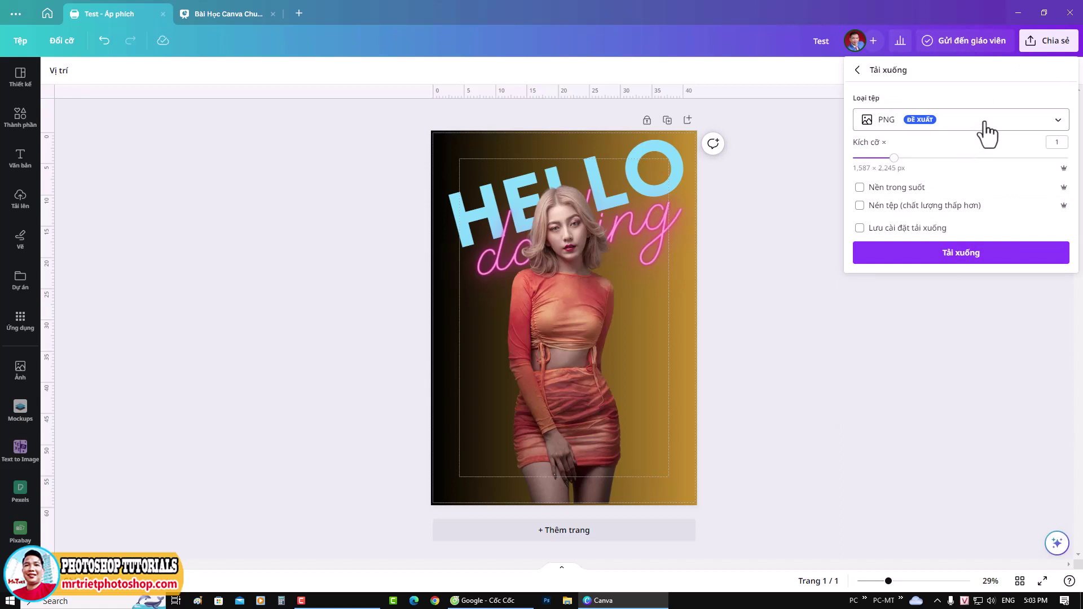
{"action": "left_click", "coordinate": [1051, 120]}
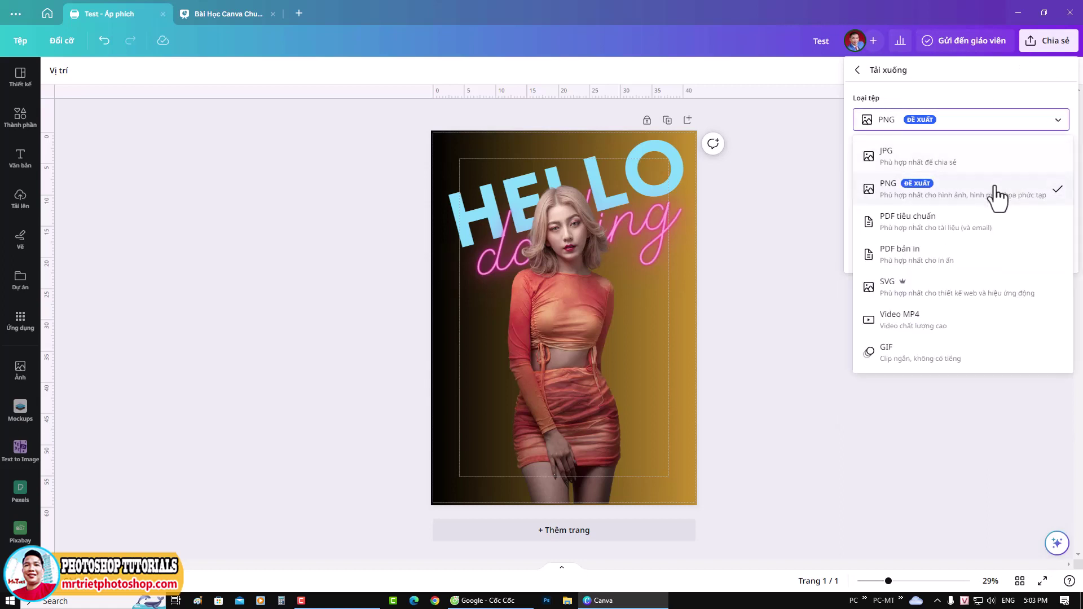
{"action": "left_click", "coordinate": [894, 260]}
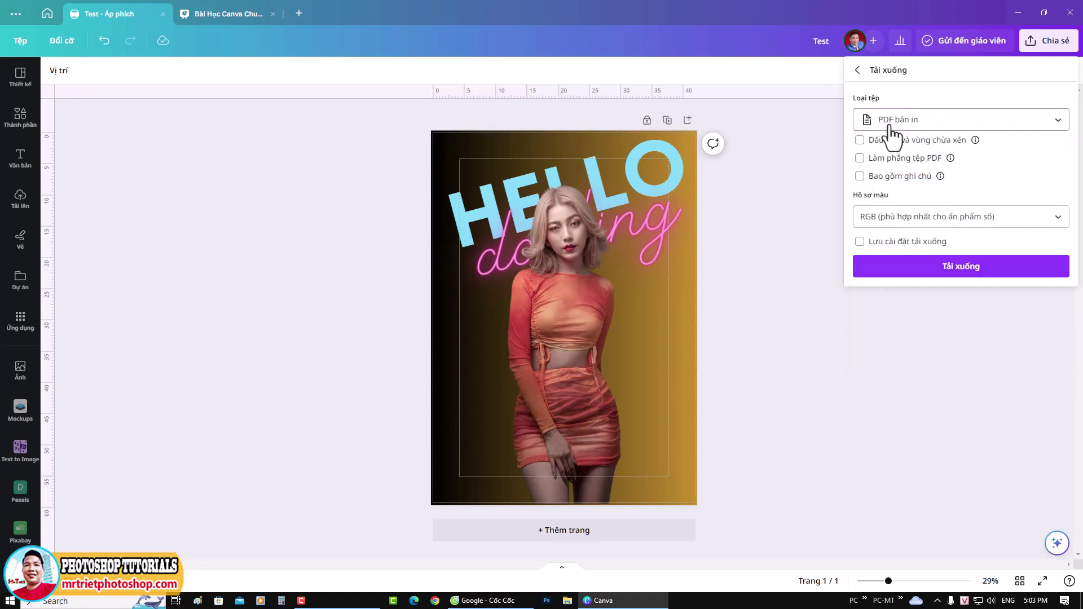
{"action": "left_click", "coordinate": [980, 223]}
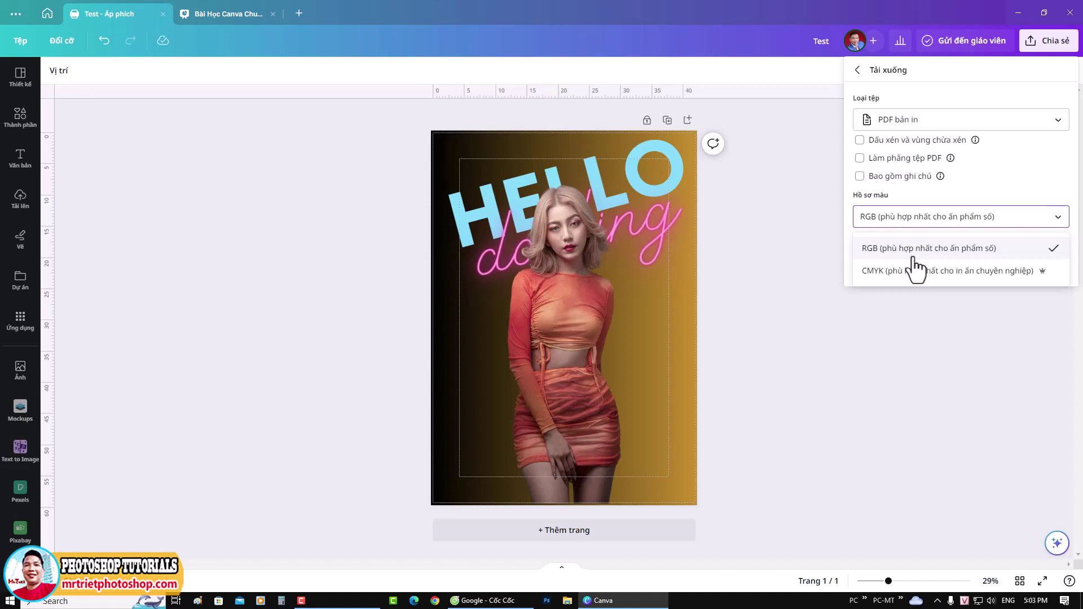
{"action": "left_click", "coordinate": [884, 273]}
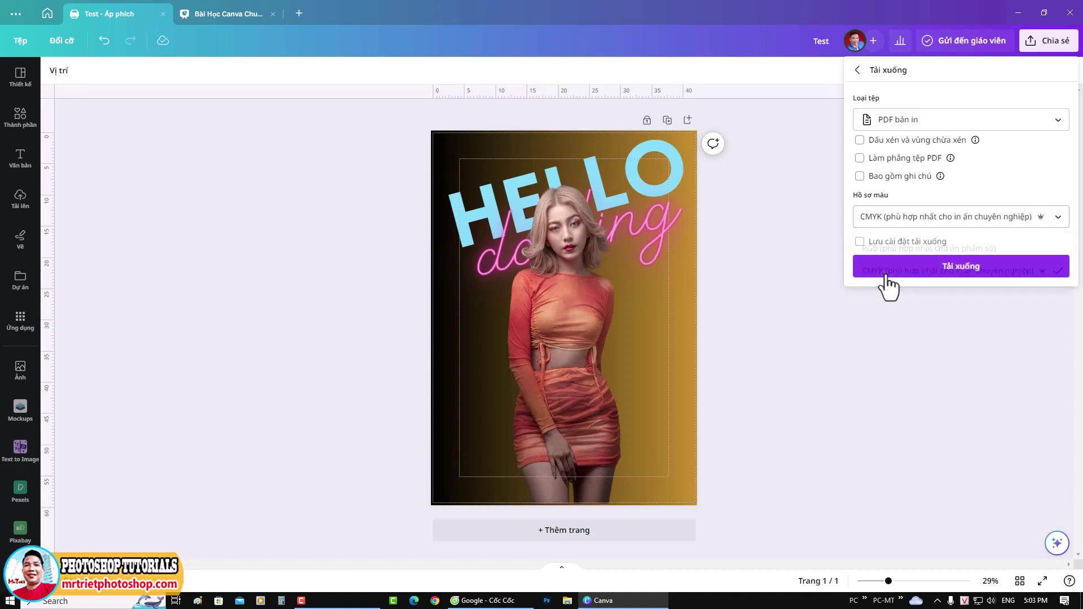
{"action": "left_click", "coordinate": [891, 226]}
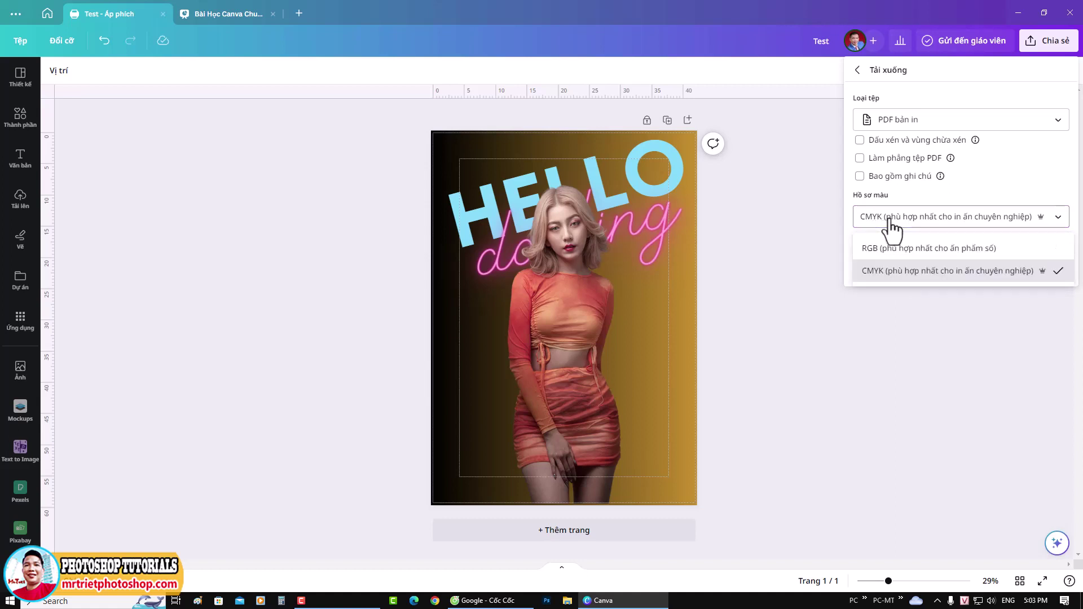
{"action": "left_click", "coordinate": [896, 253]}
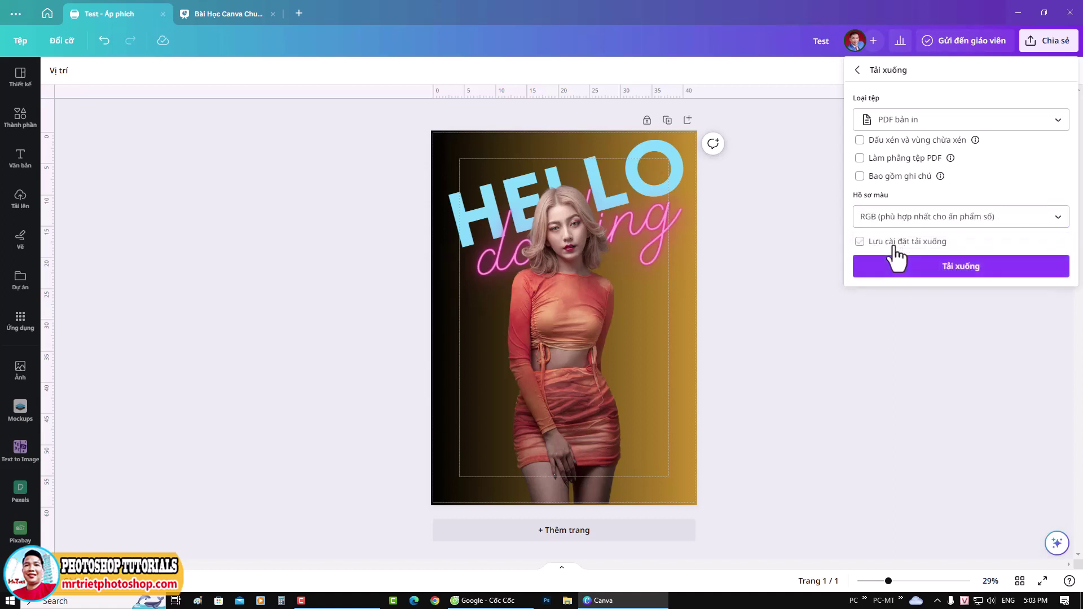
Download the poster as a PDF named GIRL in the Downloads folder and show the file in File Explorer
{"action": "left_click", "coordinate": [963, 271]}
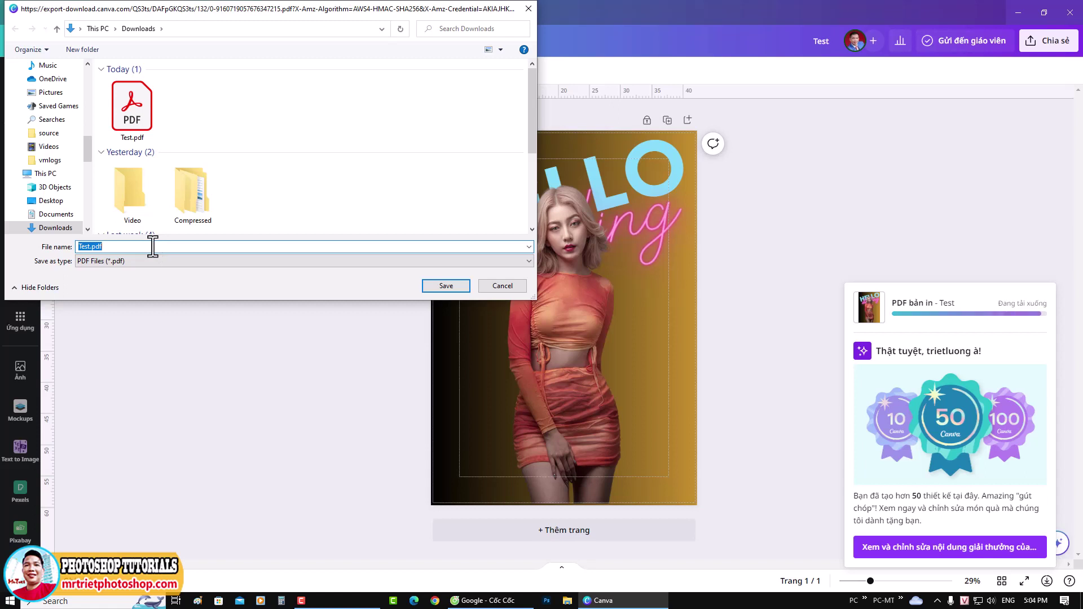
{"action": "type", "text": "GIRL"}
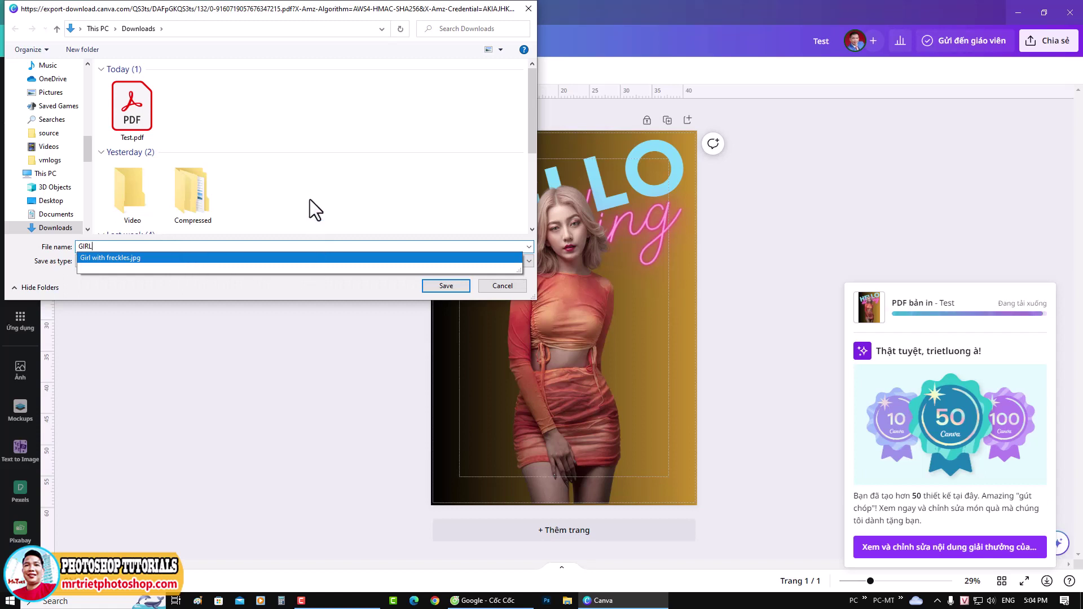
{"action": "left_click", "coordinate": [447, 286]}
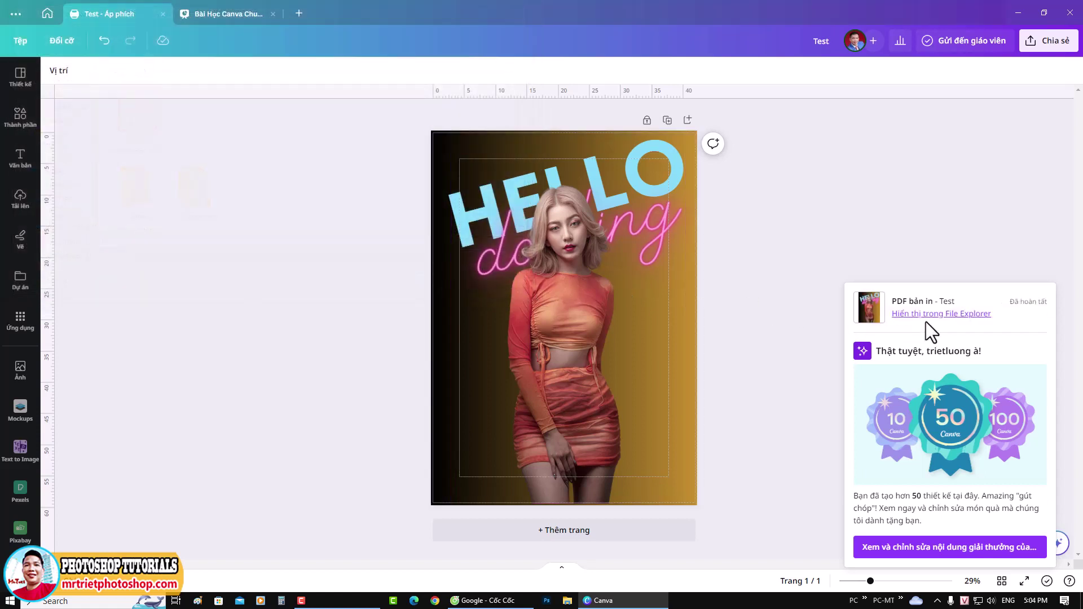
{"action": "left_click", "coordinate": [932, 315]}
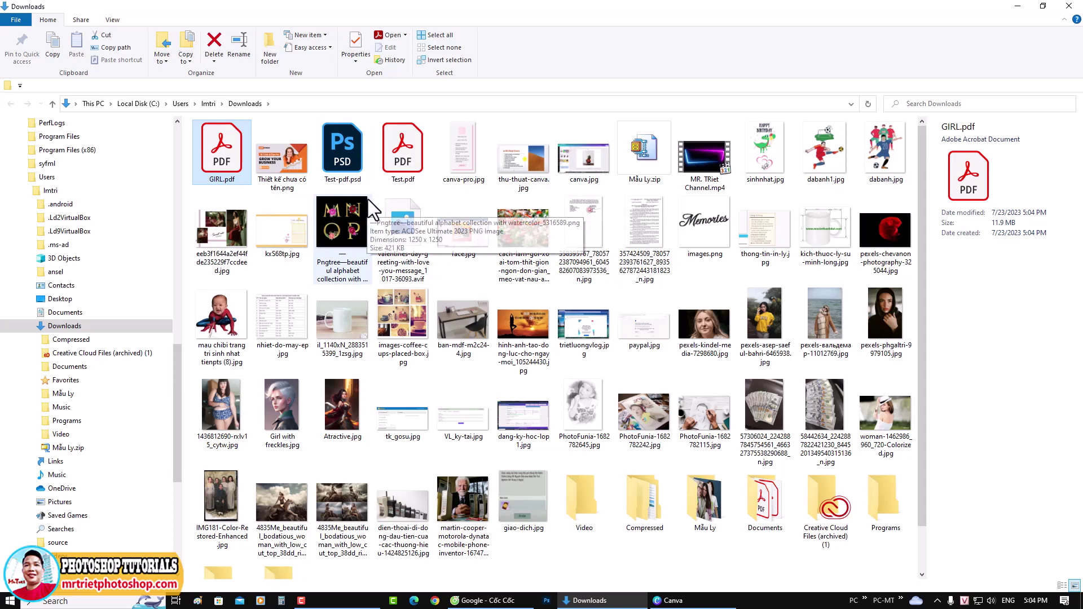
{"action": "key", "text": "super+d"}
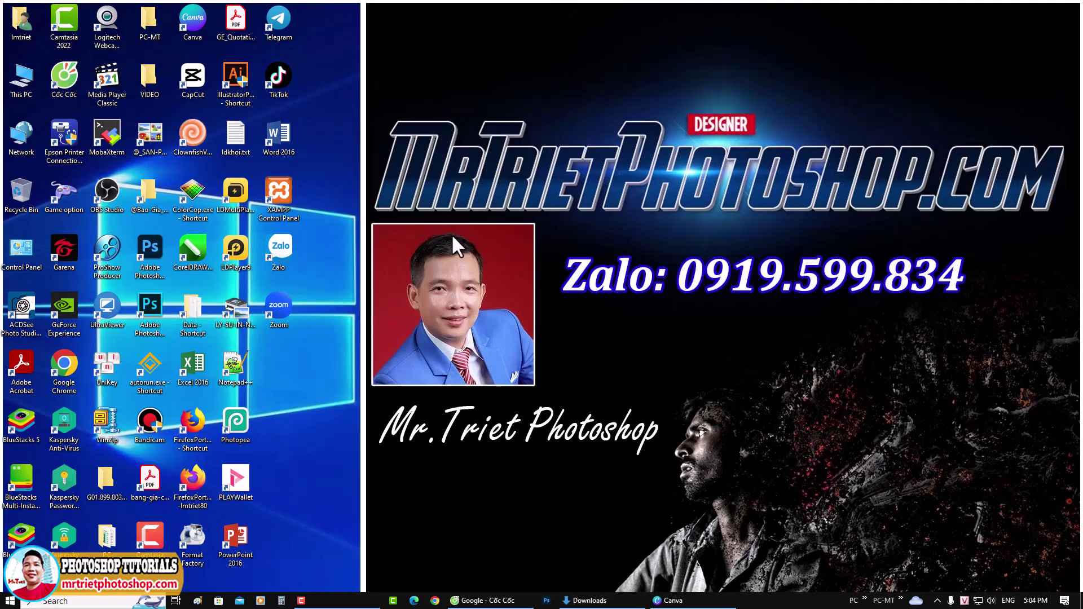
{"action": "double_click", "coordinate": [239, 415]}
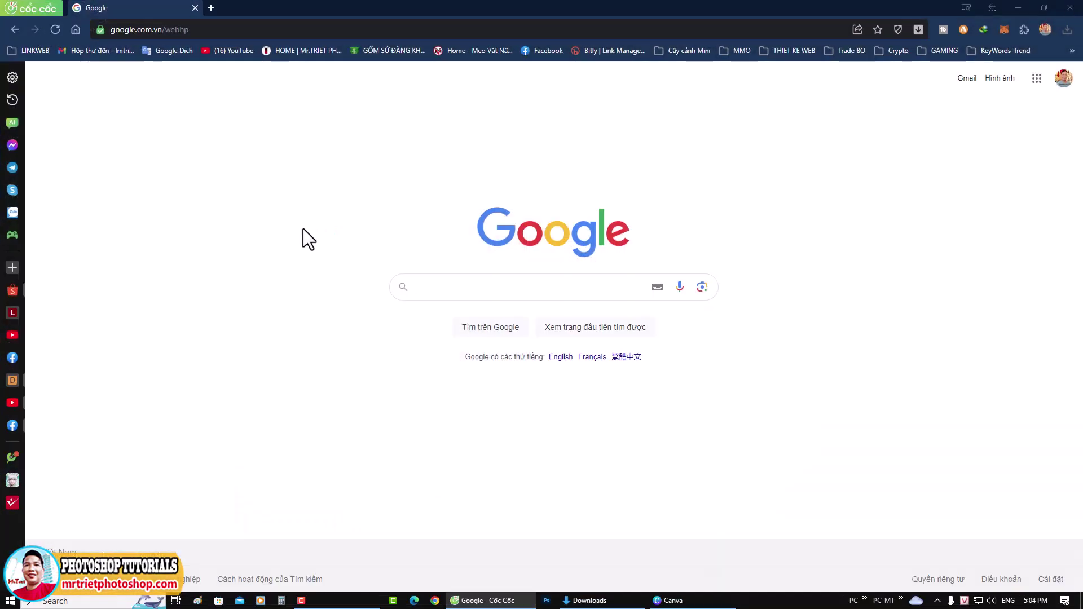
{"action": "key", "text": "alt+Tab"}
{"action": "key", "text": "super+d"}
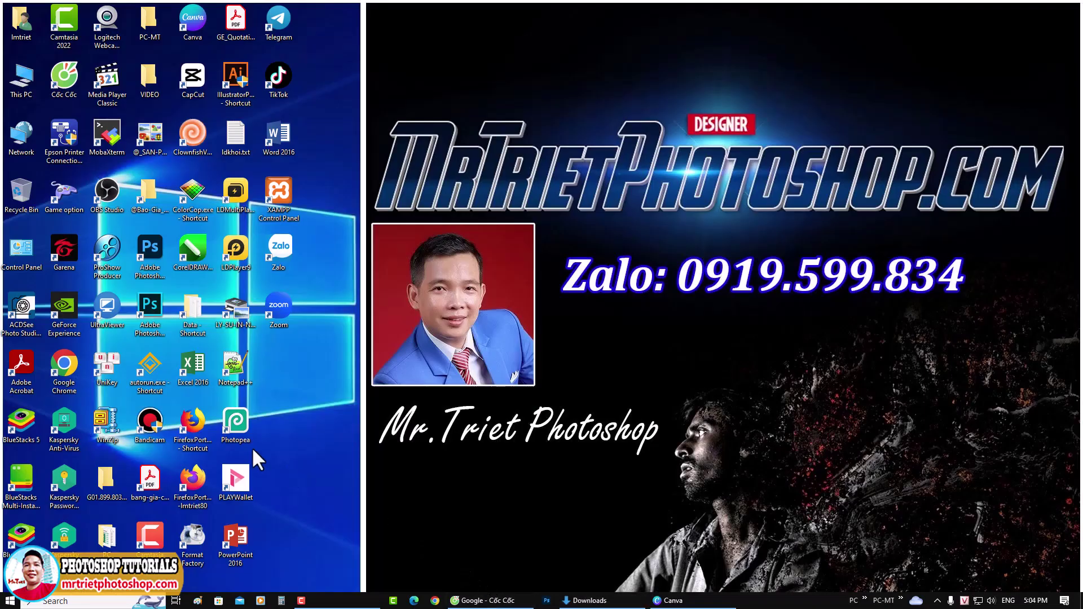
Switch to the Cốc Cốc browser, search Google for photopea and open the Photopea online editor
{"action": "left_click", "coordinate": [500, 601]}
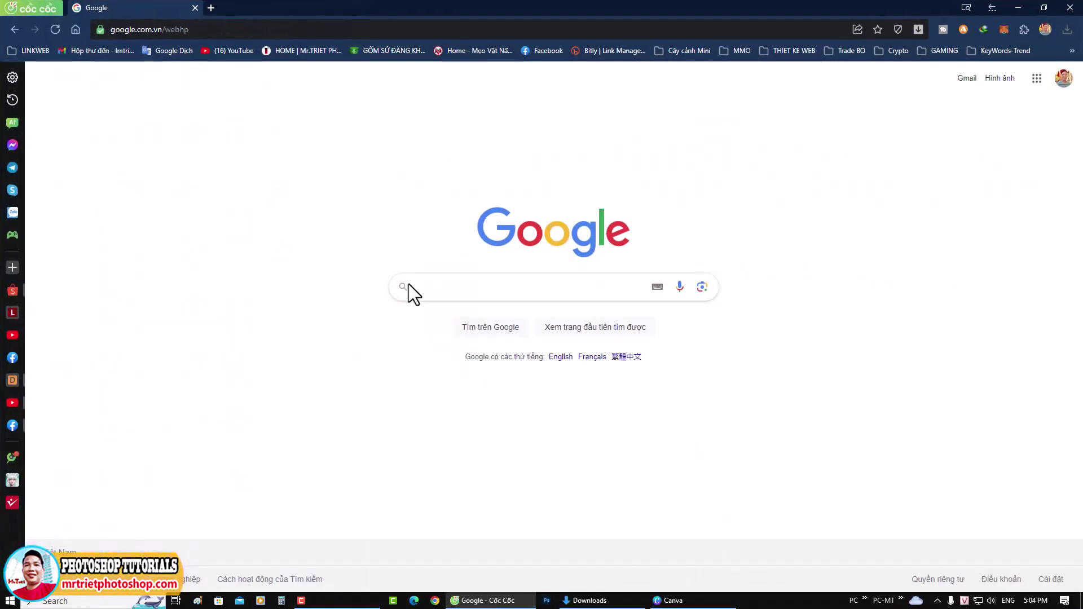
{"action": "left_click", "coordinate": [426, 287]}
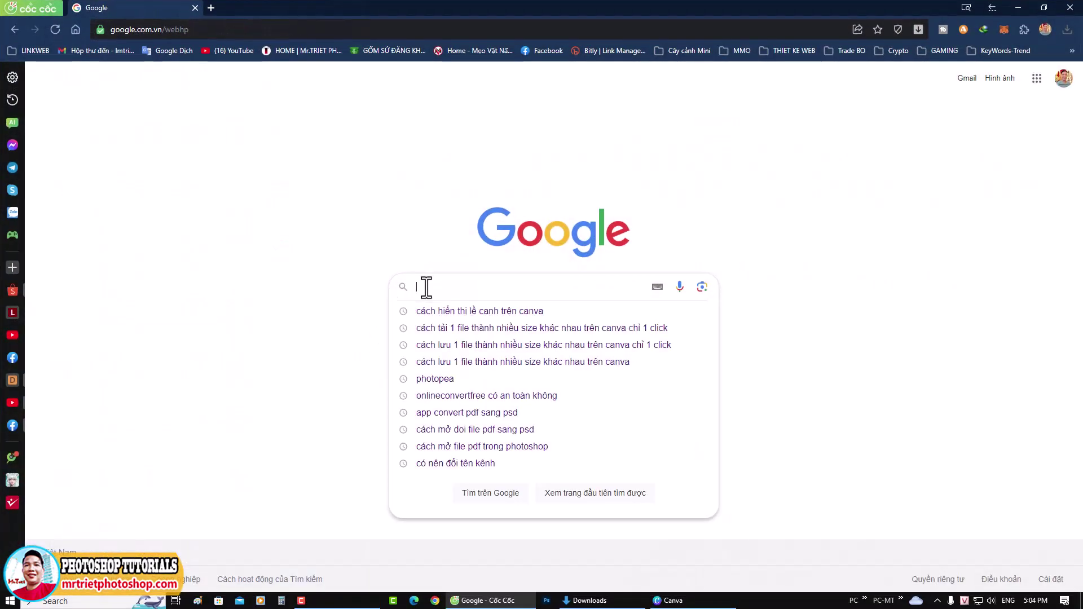
{"action": "type", "text": "photo"}
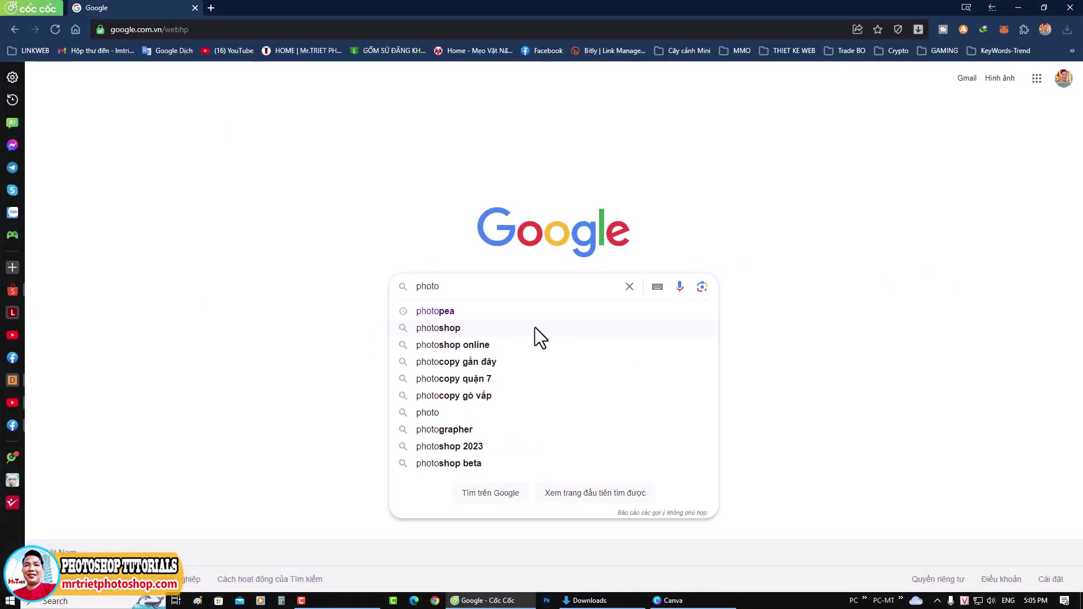
{"action": "type", "text": "pea"}
{"action": "key", "text": "Return"}
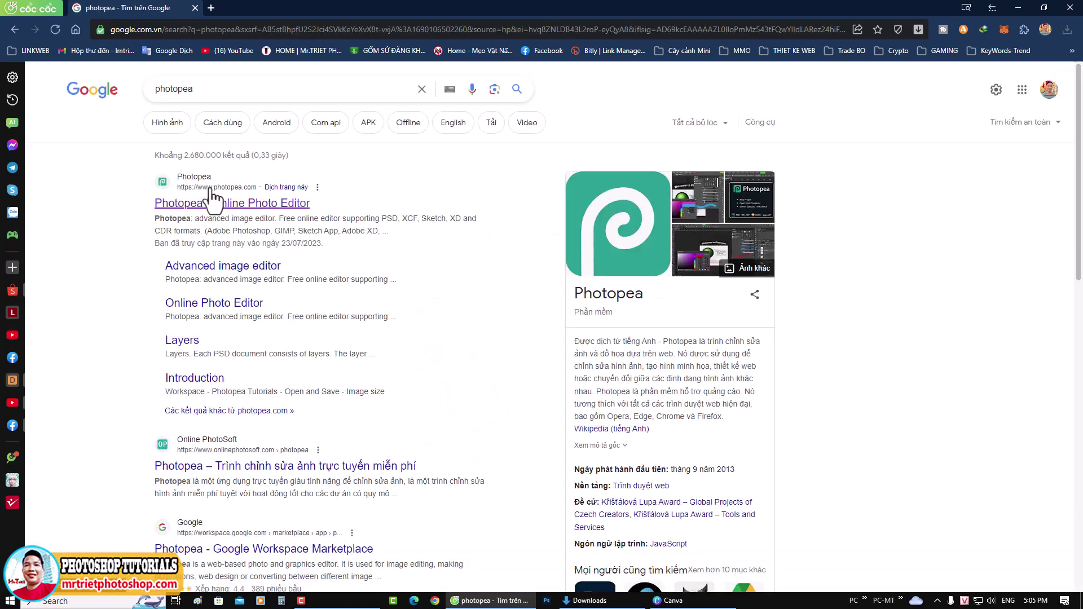
{"action": "left_click", "coordinate": [226, 213]}
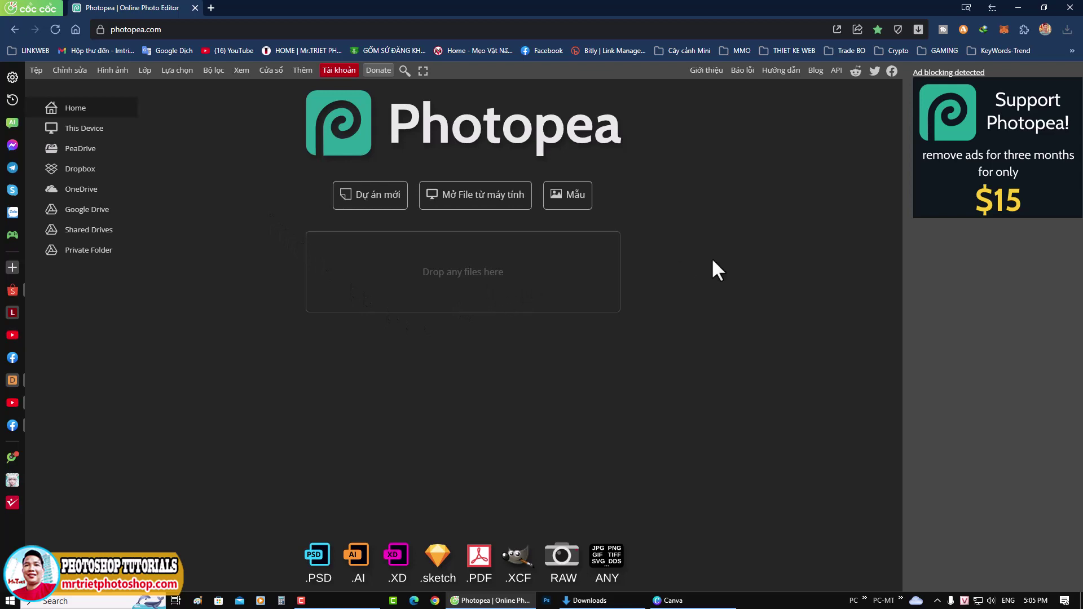
{"action": "left_click", "coordinate": [456, 213]}
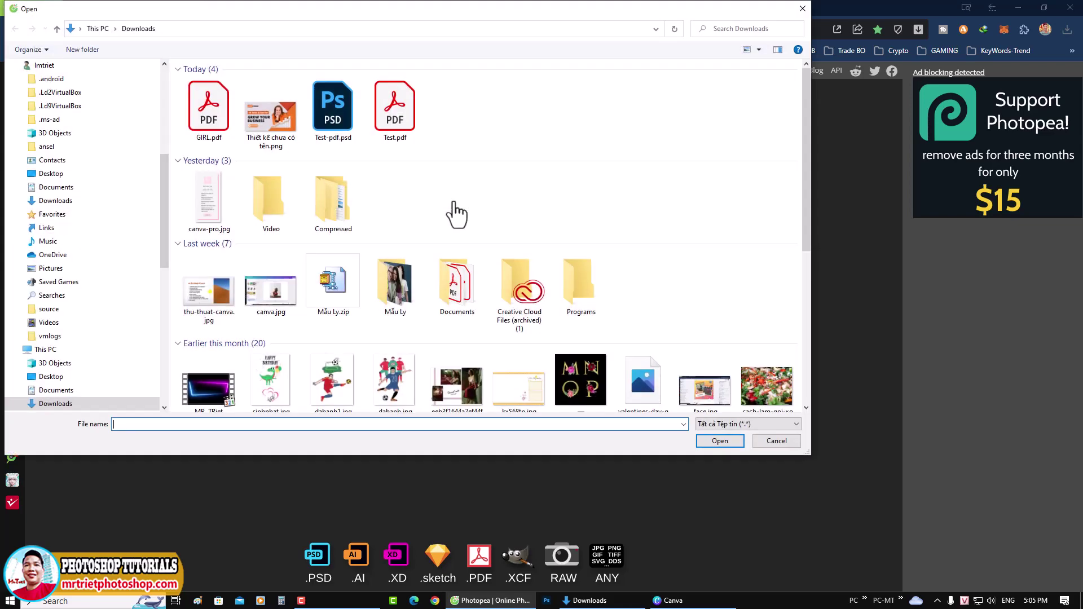
{"action": "left_click", "coordinate": [779, 444]}
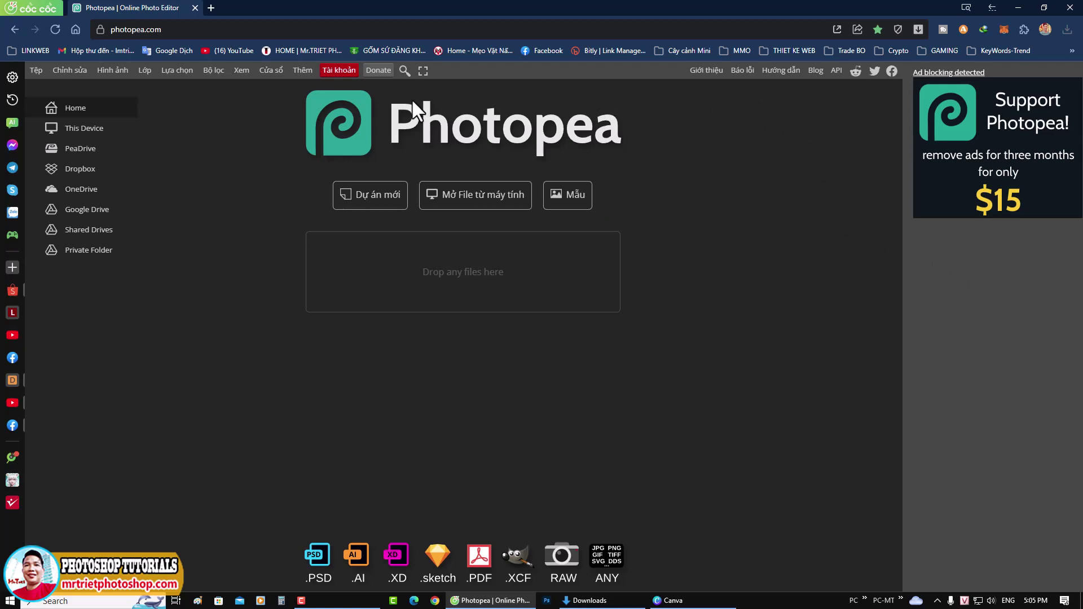
{"action": "left_click", "coordinate": [299, 70]}
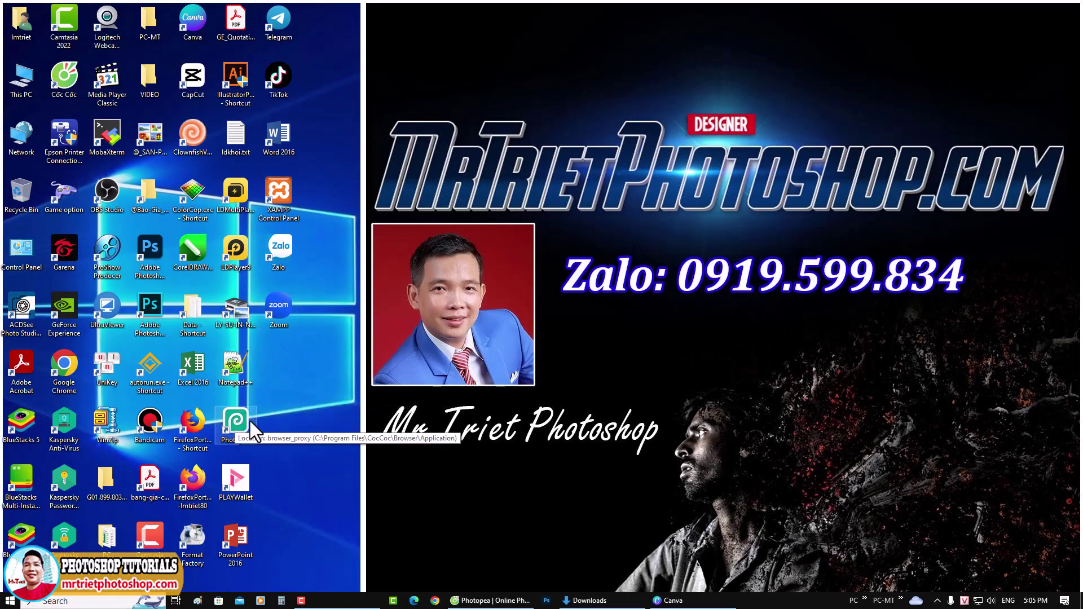
Return to Photopea in the browser and open GIRL.pdf from the Downloads folder
{"action": "left_click", "coordinate": [492, 602]}
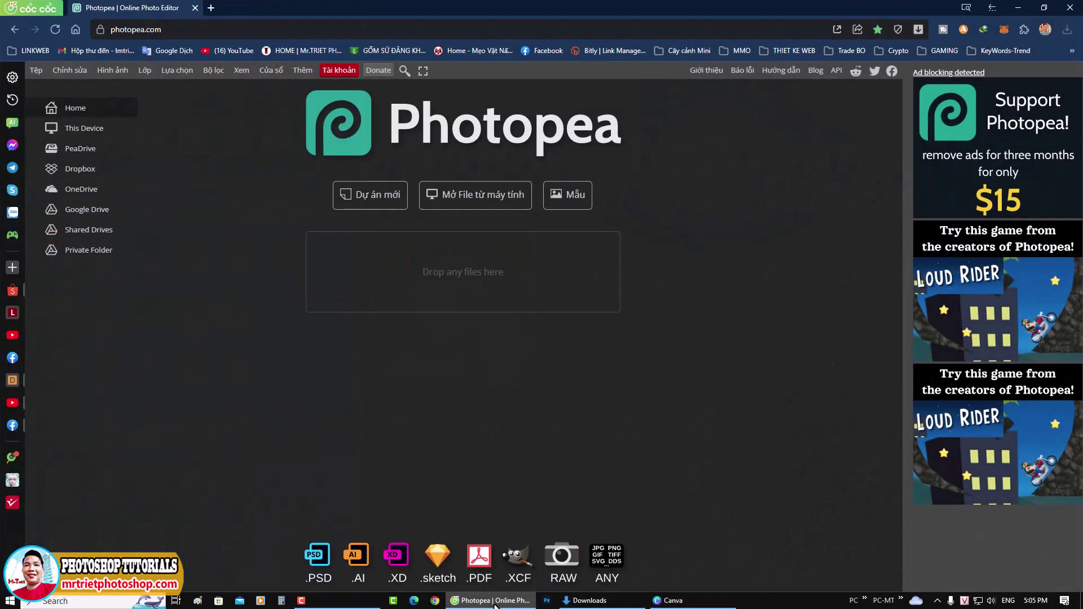
{"action": "left_click", "coordinate": [485, 199]}
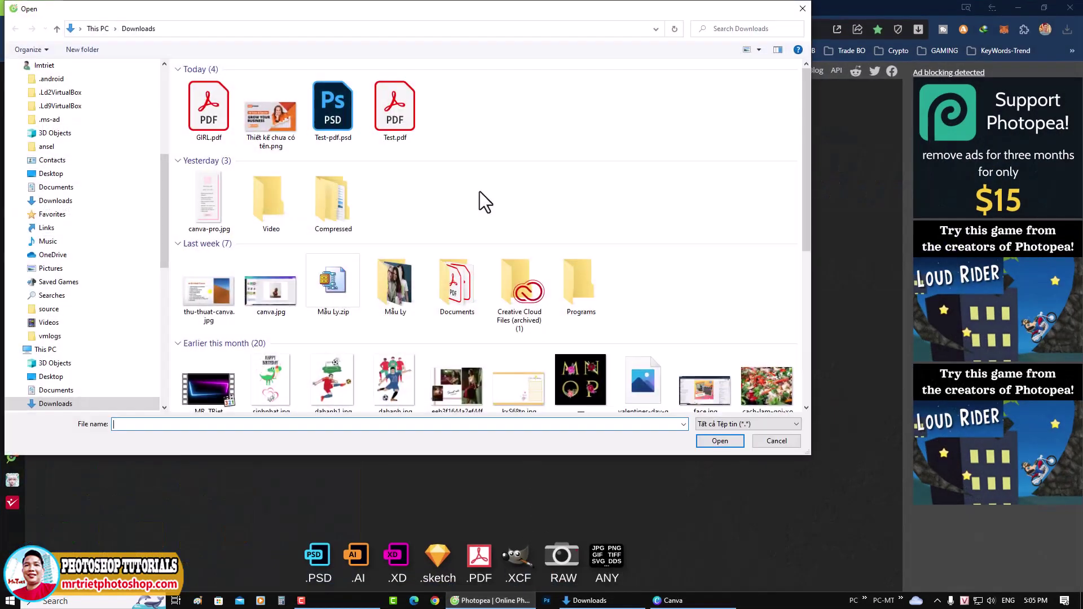
{"action": "double_click", "coordinate": [209, 110]}
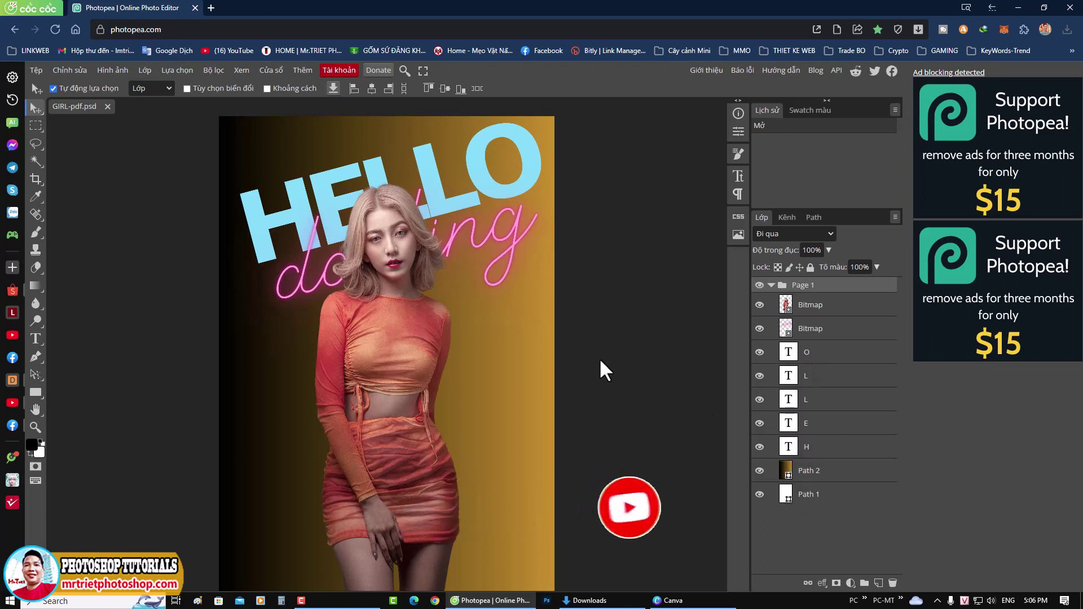
Toggle the visibility of the O text layer off and on to check that the letter is a separate layer
{"action": "left_click", "coordinate": [760, 353]}
{"action": "left_click", "coordinate": [760, 353]}
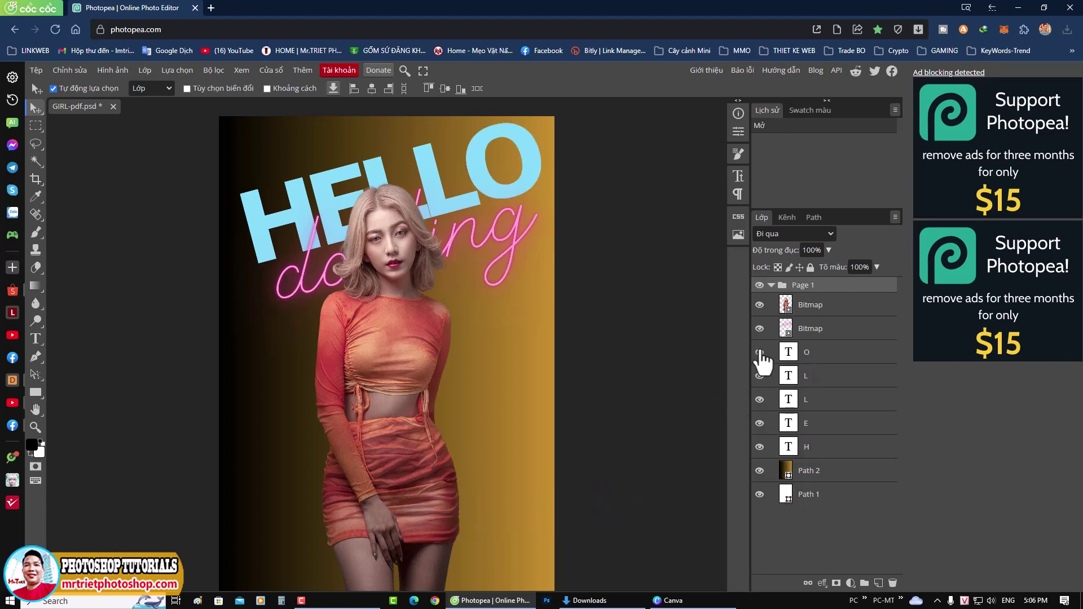
{"action": "left_click", "coordinate": [760, 352]}
{"action": "left_click", "coordinate": [760, 353]}
{"action": "left_click", "coordinate": [37, 142]}
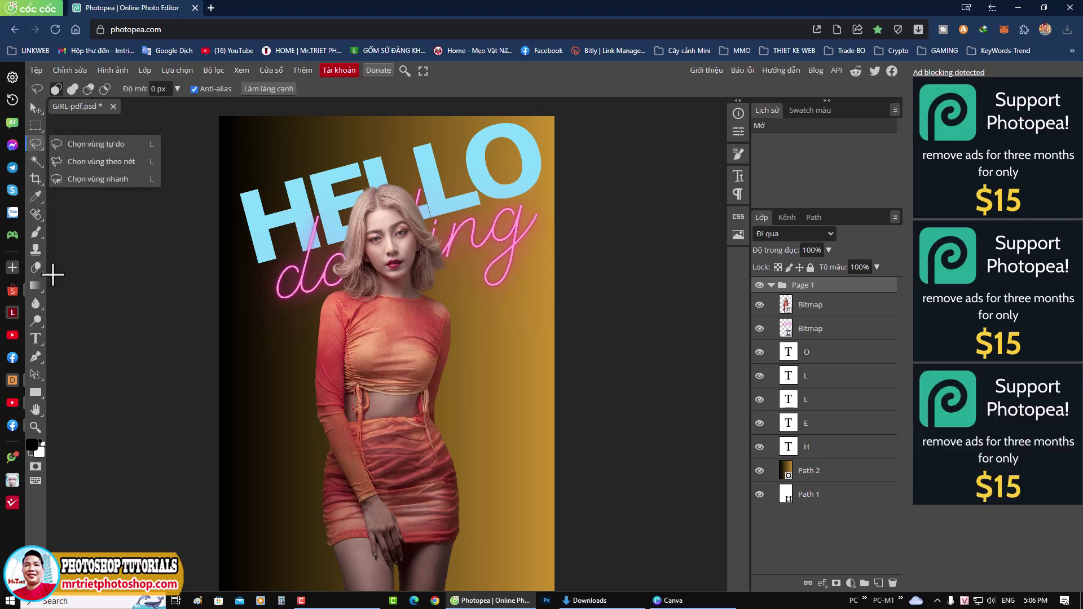
{"action": "left_click", "coordinate": [88, 327]}
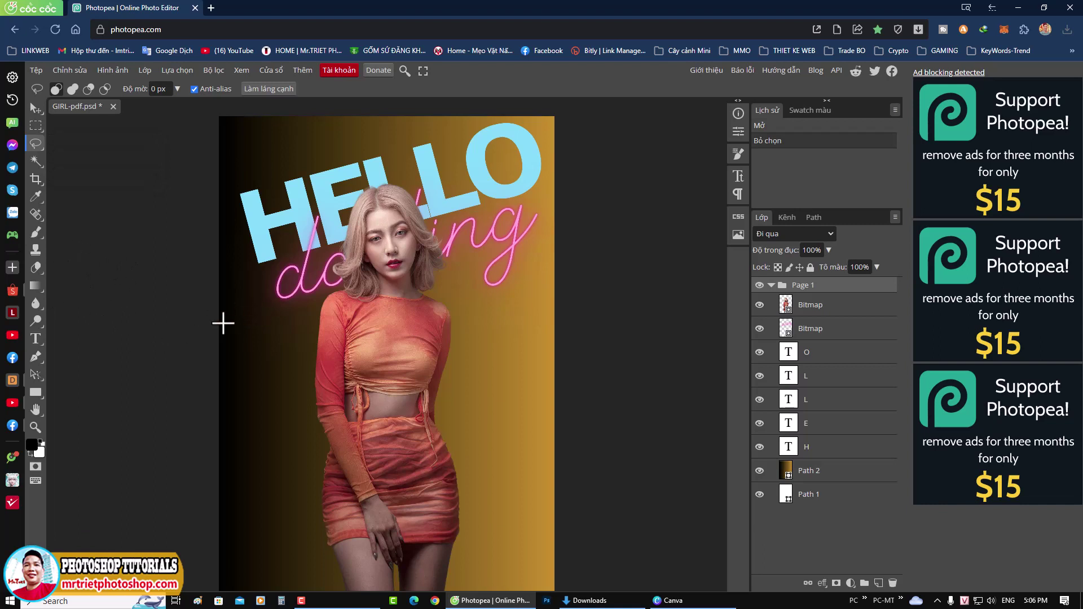
{"action": "left_click", "coordinate": [36, 319]}
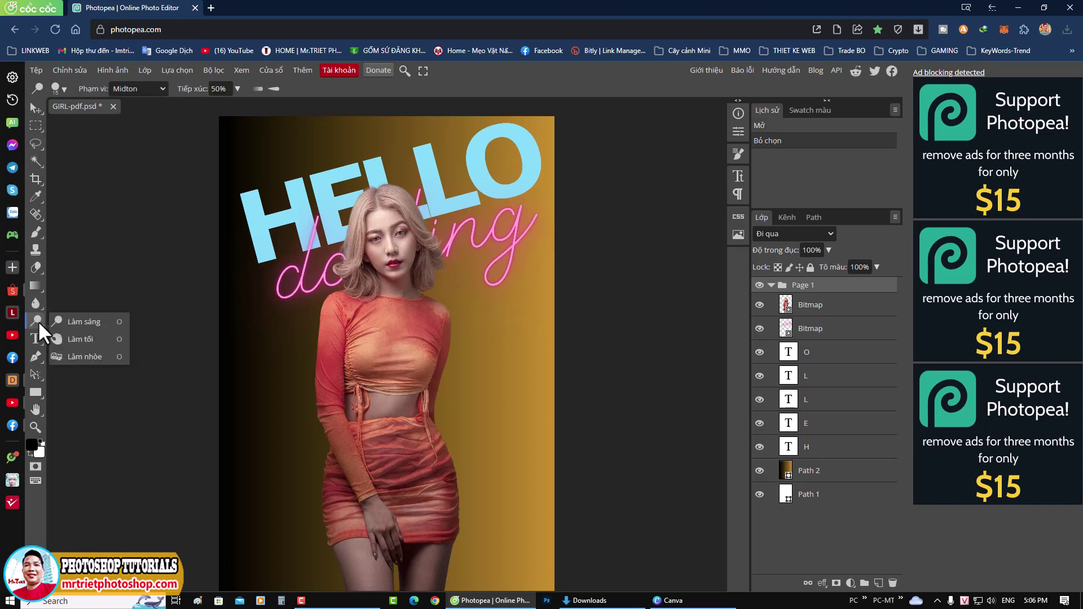
{"action": "left_click", "coordinate": [36, 339]}
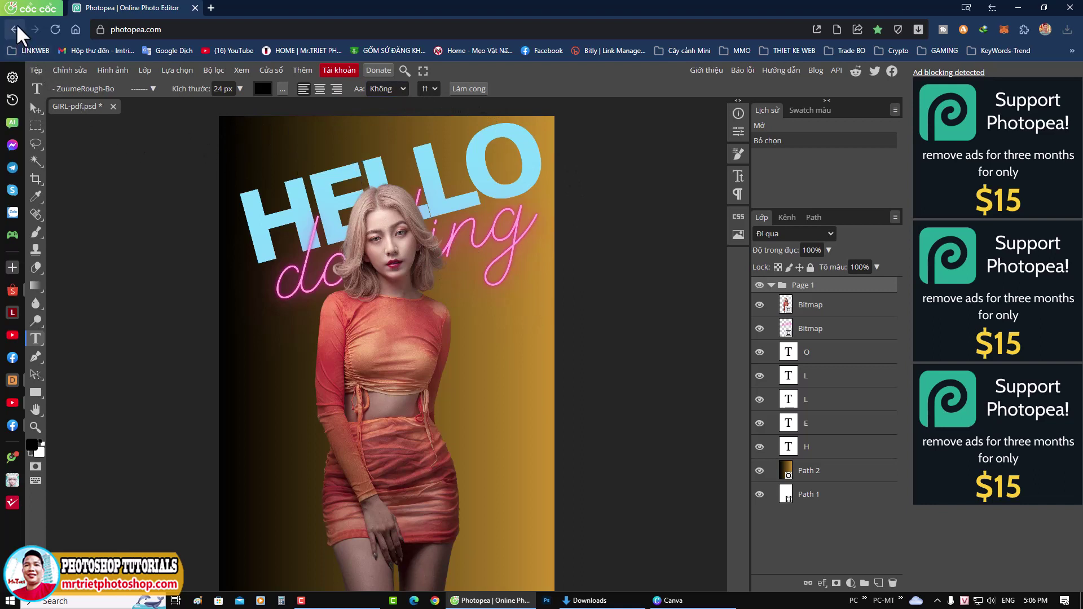
Save the document as GIRL-pdf.psd in the Downloads folder
{"action": "left_click", "coordinate": [36, 71]}
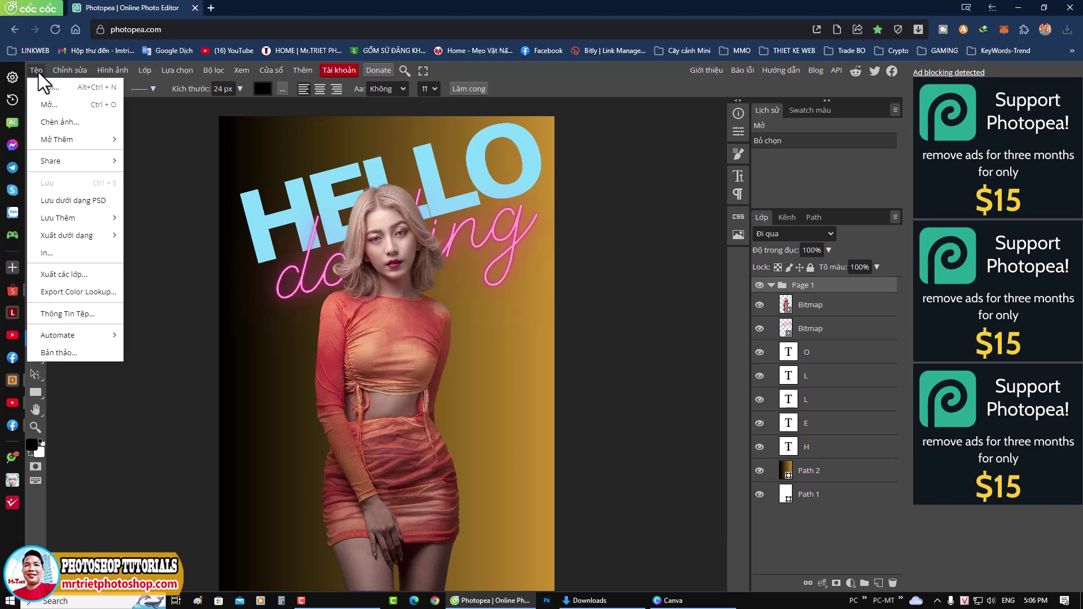
{"action": "left_click", "coordinate": [78, 202]}
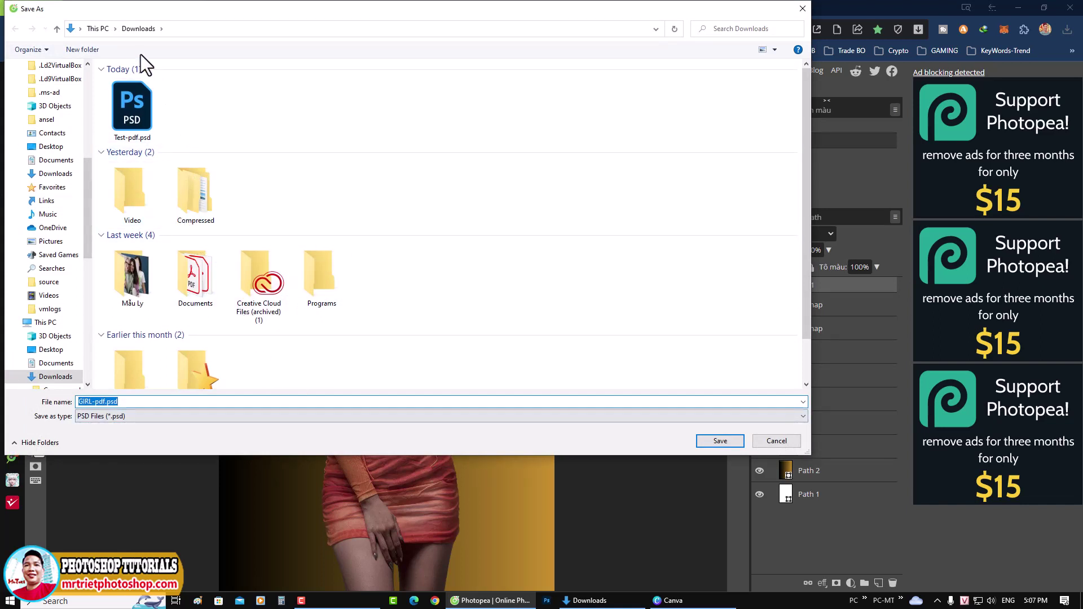
{"action": "left_click", "coordinate": [723, 441]}
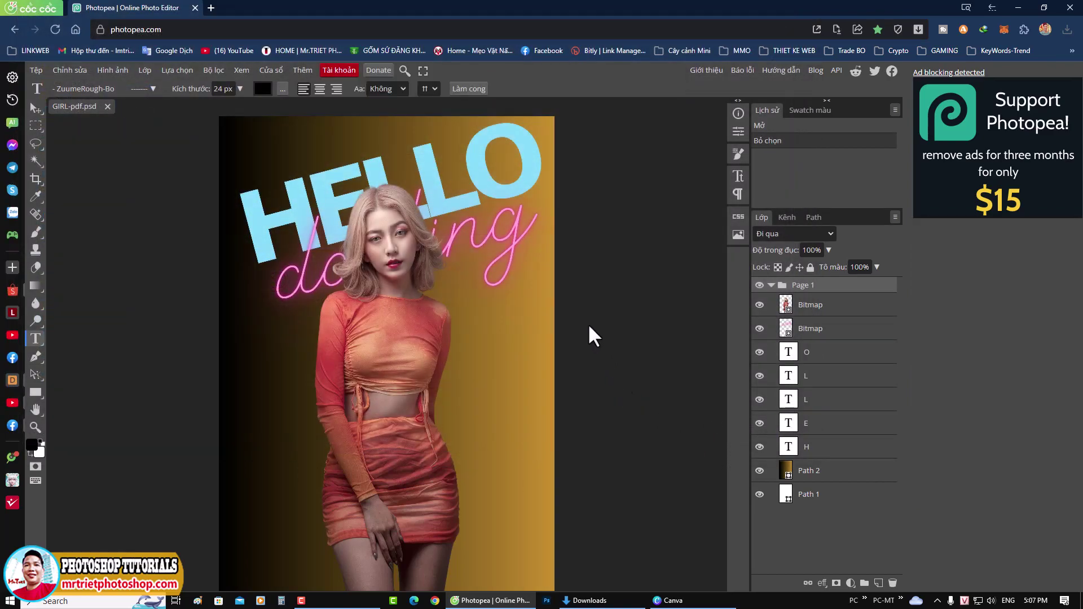
Open GIRL-pdf.psd from the Downloads folder in Adobe Photoshop 2021
{"action": "left_click", "coordinate": [616, 602]}
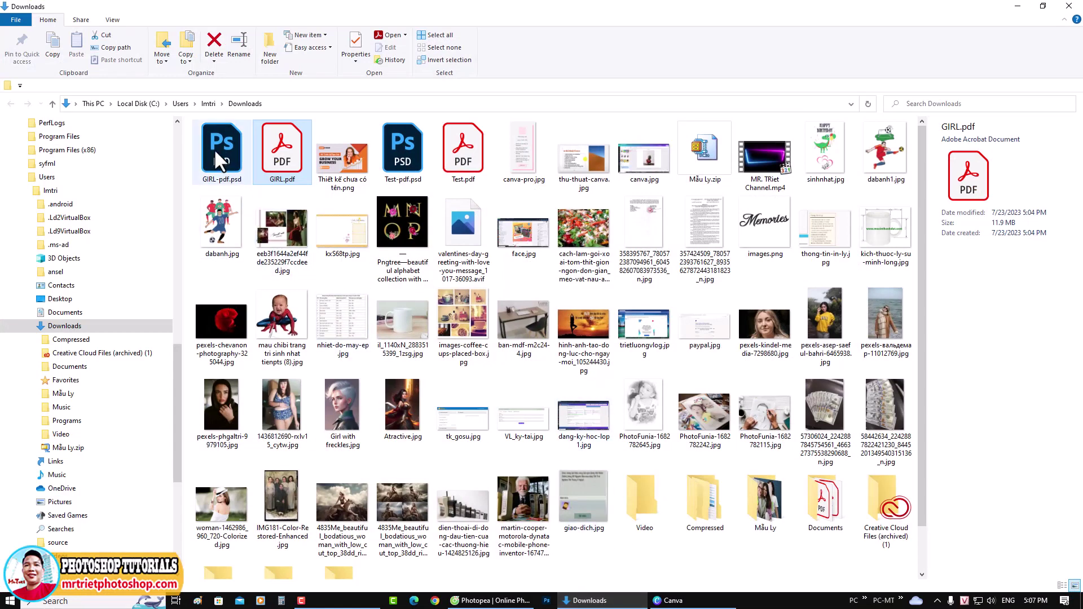
{"action": "double_click", "coordinate": [214, 147]}
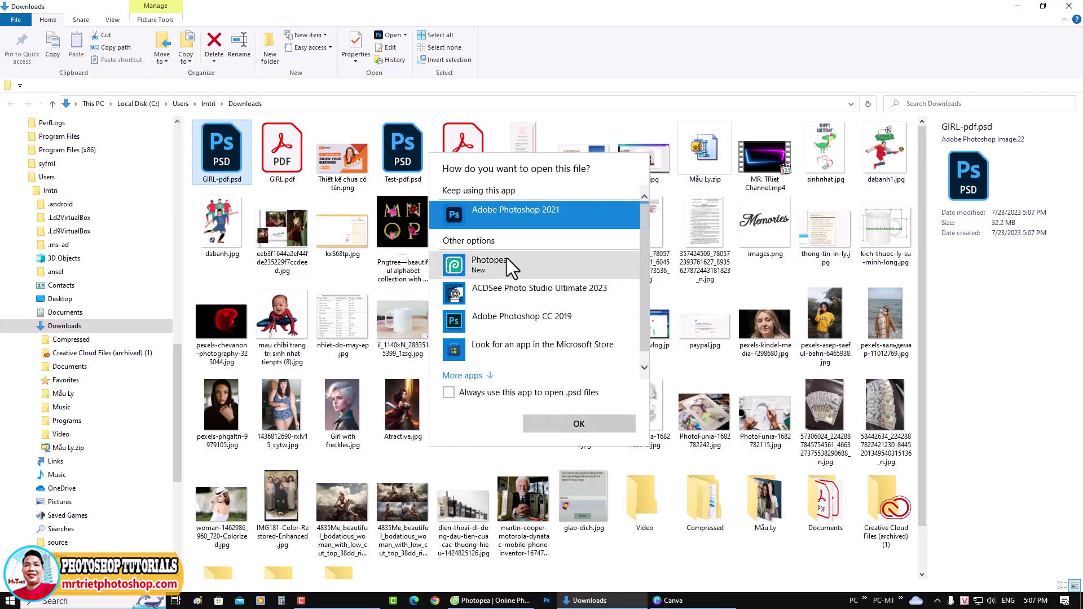
{"action": "left_click", "coordinate": [592, 424]}
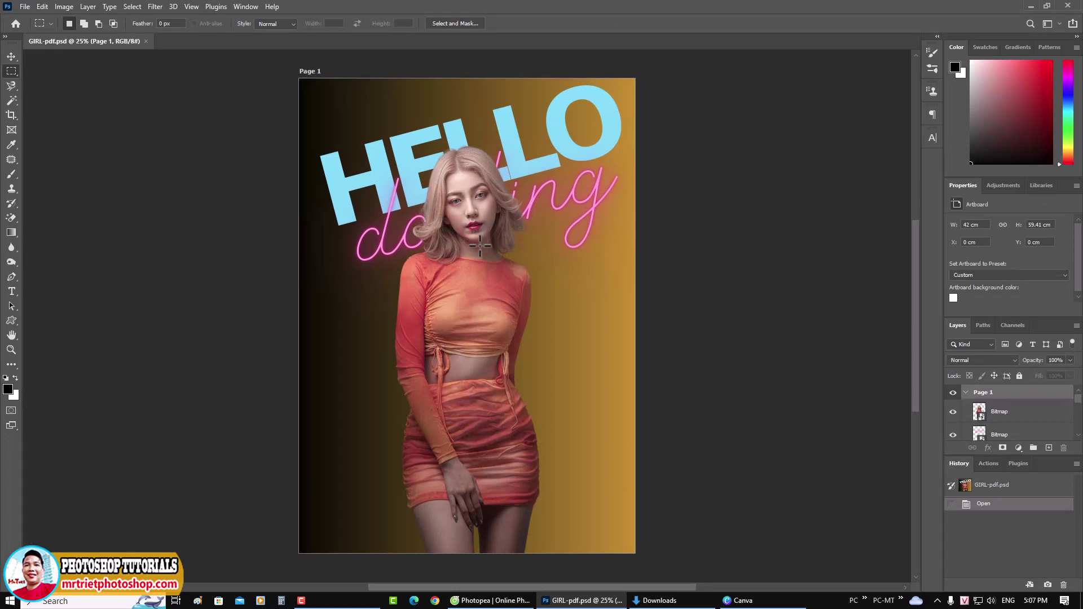
Inspect the woman's face up close, fit the poster to the window and check the image size in pixels without changing it
{"action": "key", "text": "j"}
{"action": "scroll", "coordinate": [468, 234], "scroll_direction": "up", "scroll_amount": 5}
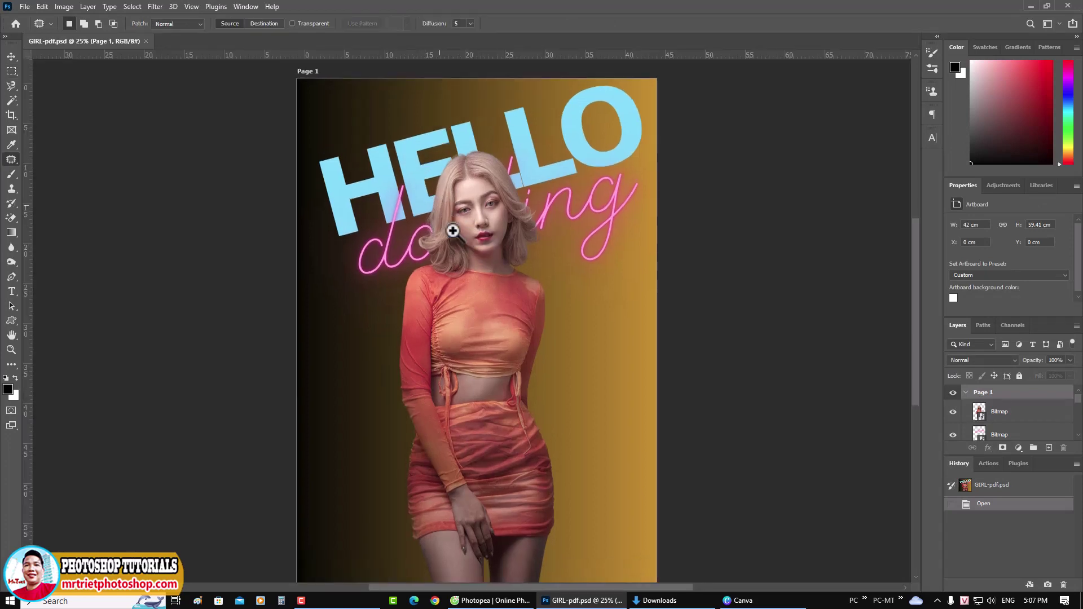
{"action": "scroll", "coordinate": [549, 229], "scroll_direction": "up", "scroll_amount": 3}
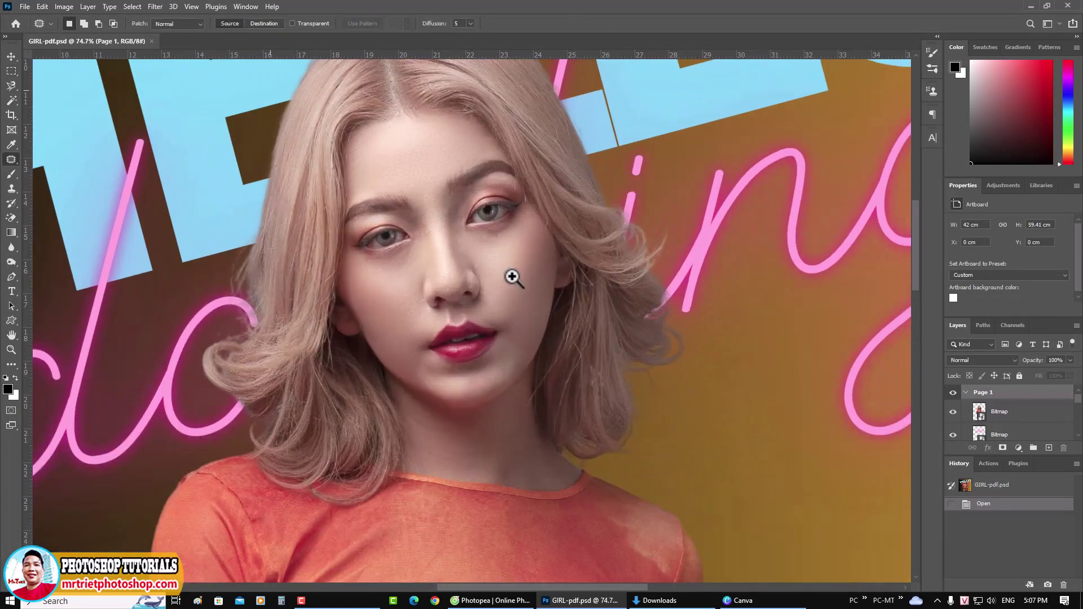
{"action": "left_click_drag", "start_coordinate": [515, 278], "coordinate": [514, 369]}
{"action": "key", "text": "ctrl+0"}
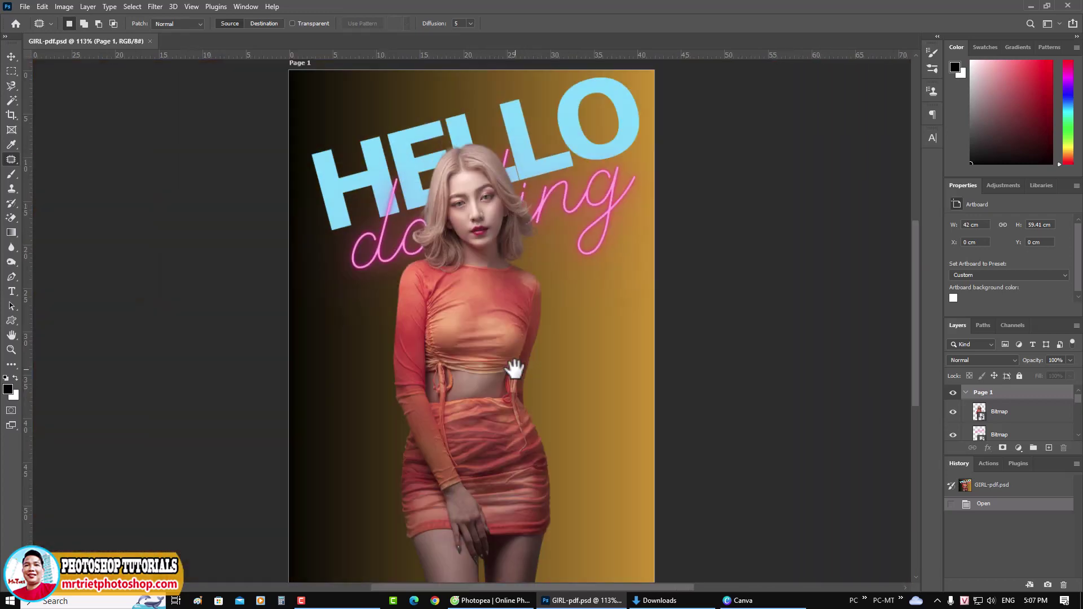
{"action": "key", "text": "ctrl+alt+i"}
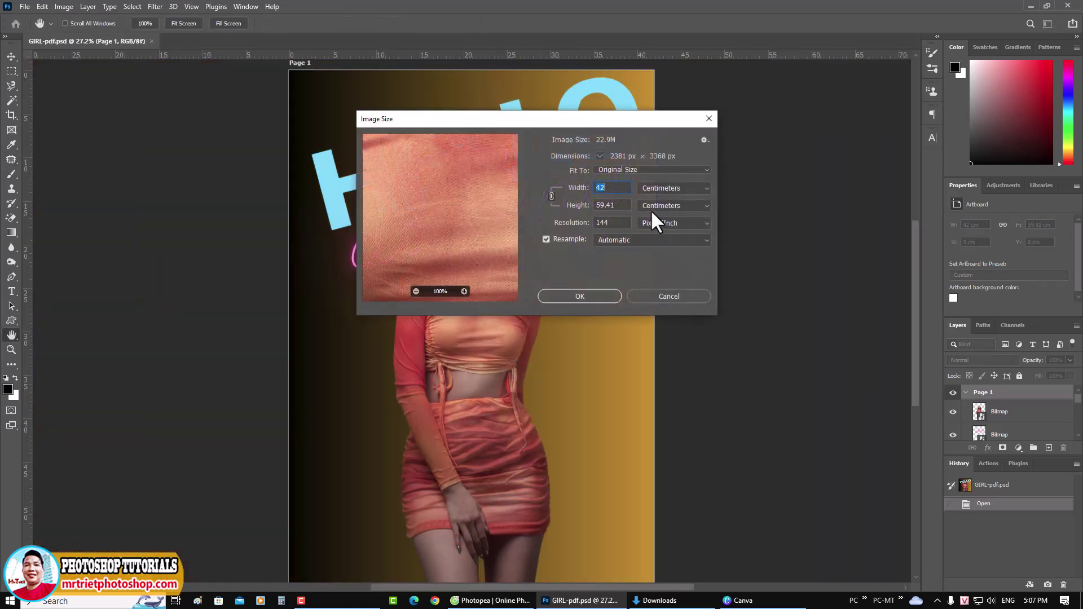
{"action": "left_click", "coordinate": [659, 188]}
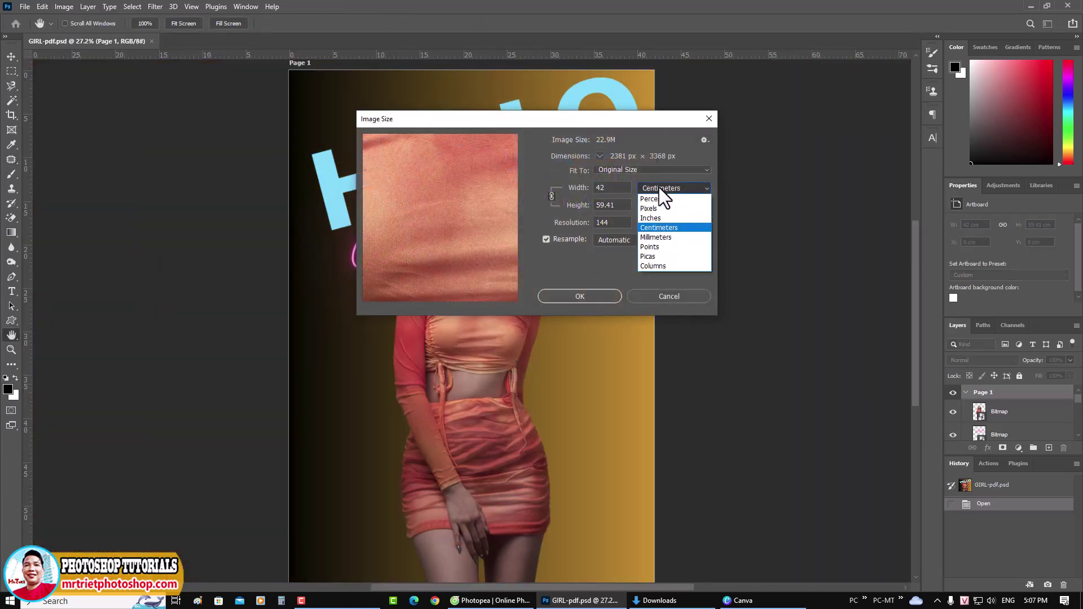
{"action": "left_click", "coordinate": [658, 204]}
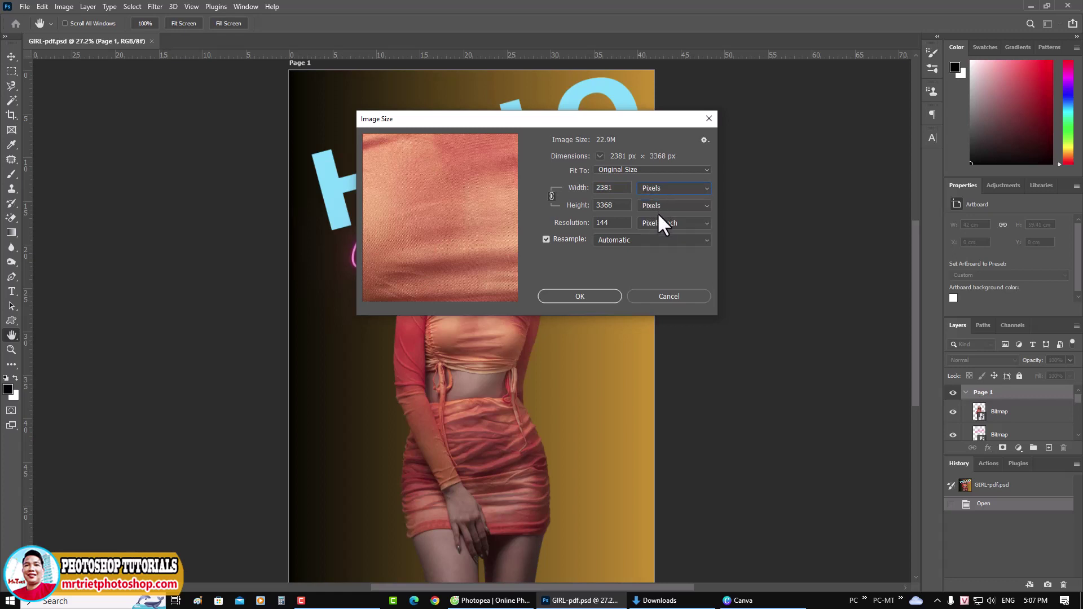
{"action": "double_click", "coordinate": [618, 222]}
{"action": "left_click", "coordinate": [658, 293]}
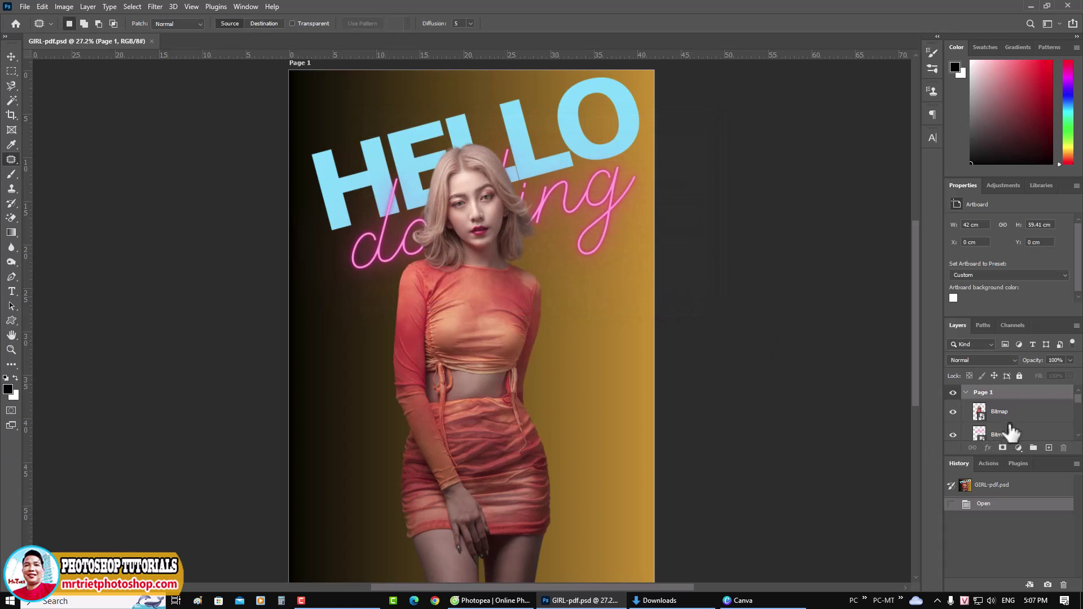
Enlarge the layer list and open the O text layer to check its missing font, leaving the font unreplaced
{"action": "scroll", "coordinate": [1013, 421], "scroll_direction": "down", "scroll_amount": 2}
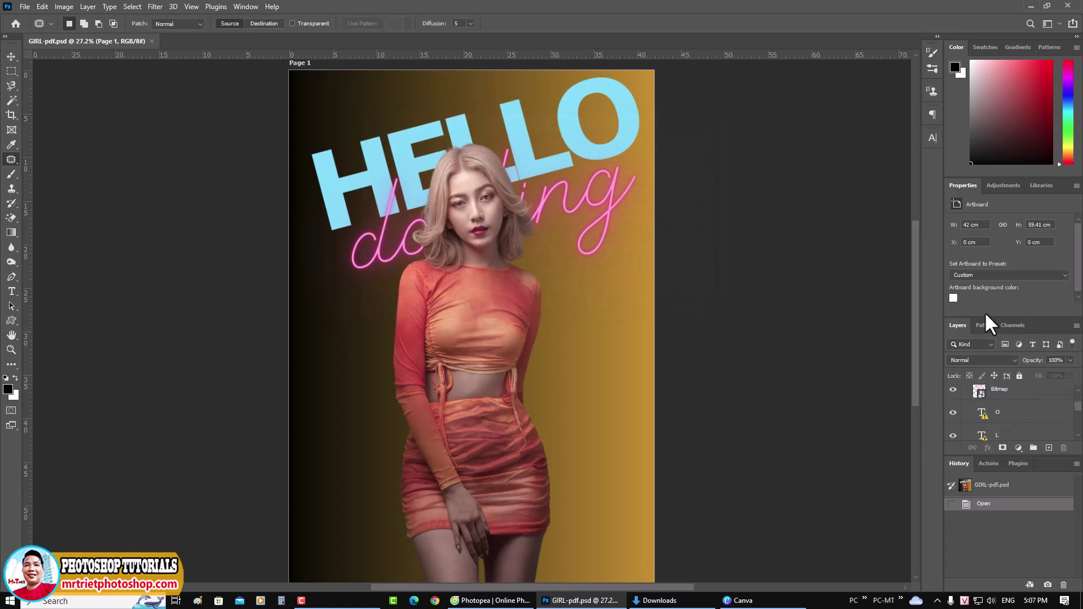
{"action": "left_click_drag", "start_coordinate": [1024, 316], "coordinate": [1025, 211]}
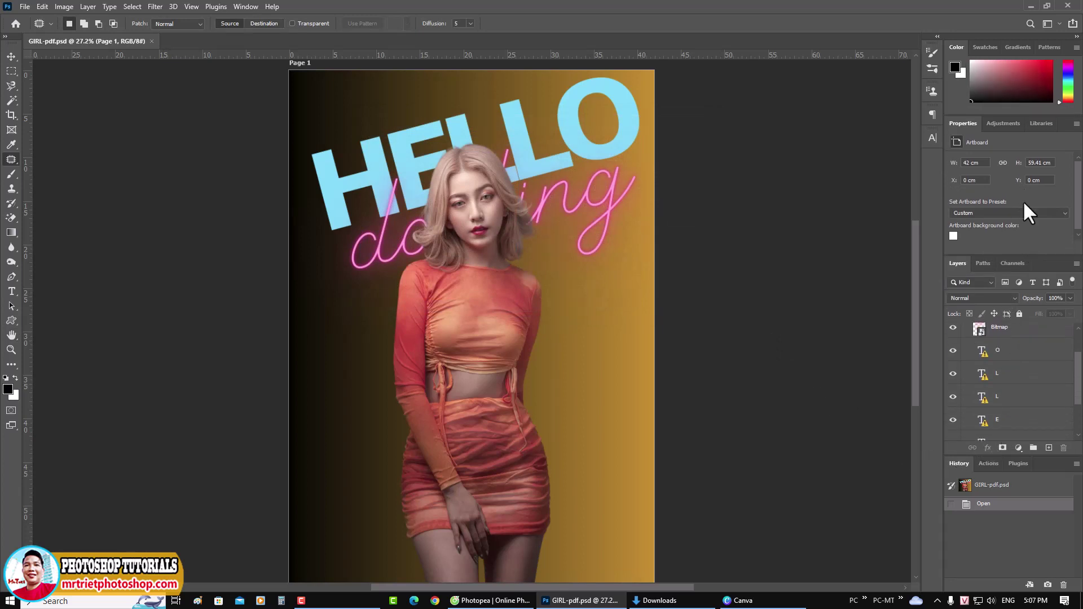
{"action": "scroll", "coordinate": [1012, 355], "scroll_direction": "up", "scroll_amount": 1}
{"action": "left_click", "coordinate": [980, 355]}
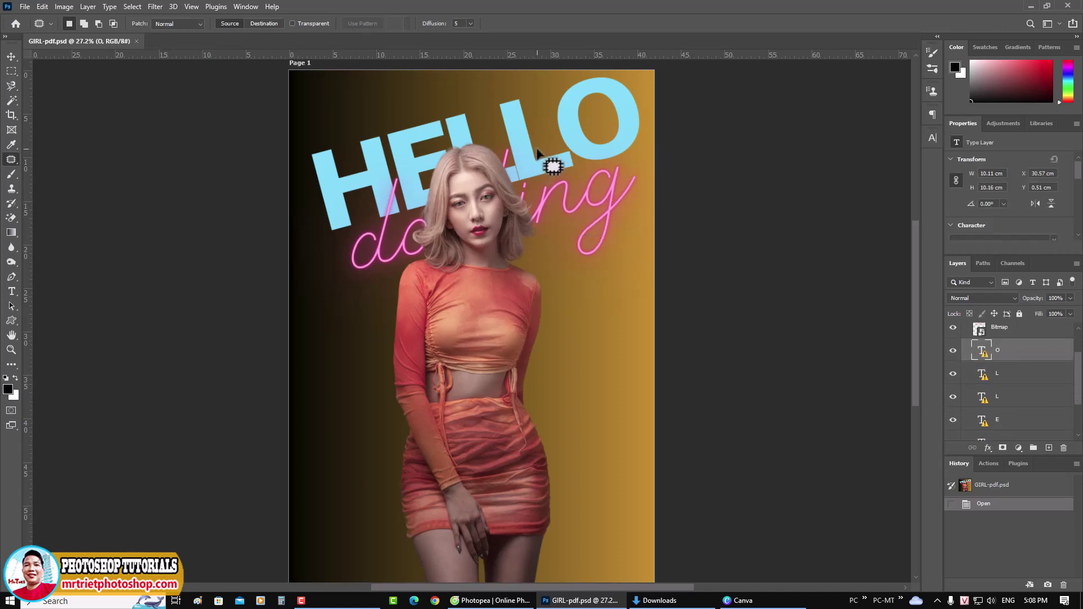
{"action": "double_click", "coordinate": [980, 354]}
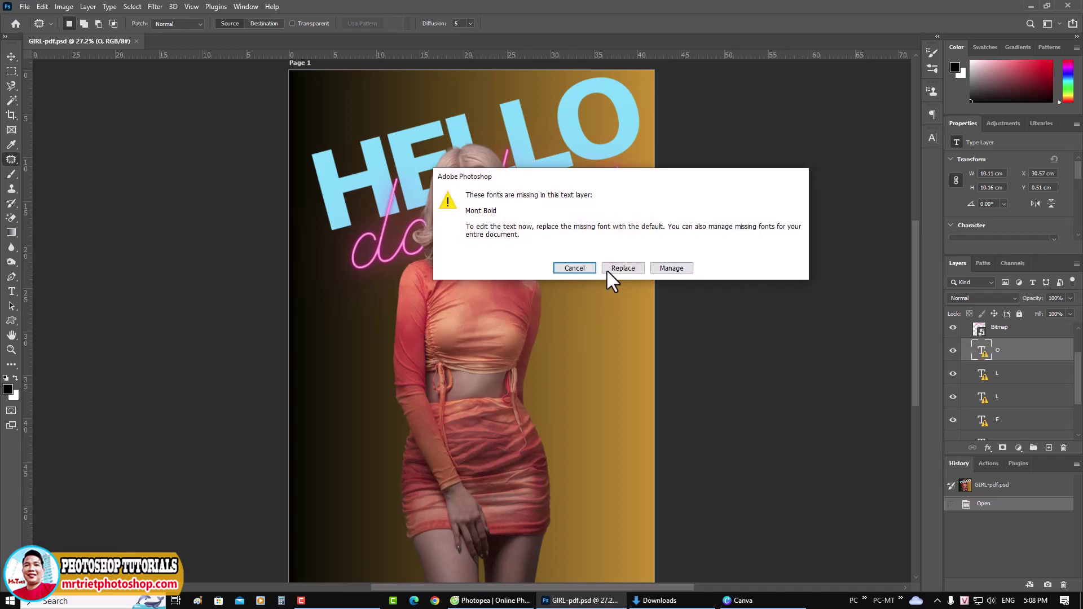
{"action": "left_click", "coordinate": [583, 268]}
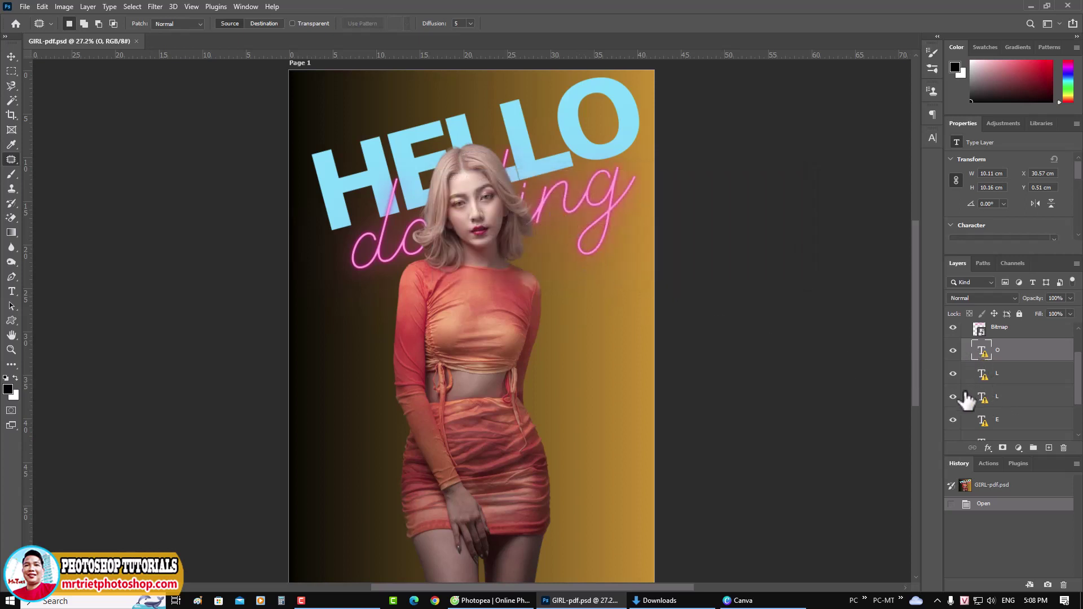
Toggle the visibility of the Path 1 and Path 2 background layers off and on to check that they are separate
{"action": "scroll", "coordinate": [993, 401], "scroll_direction": "down", "scroll_amount": 1}
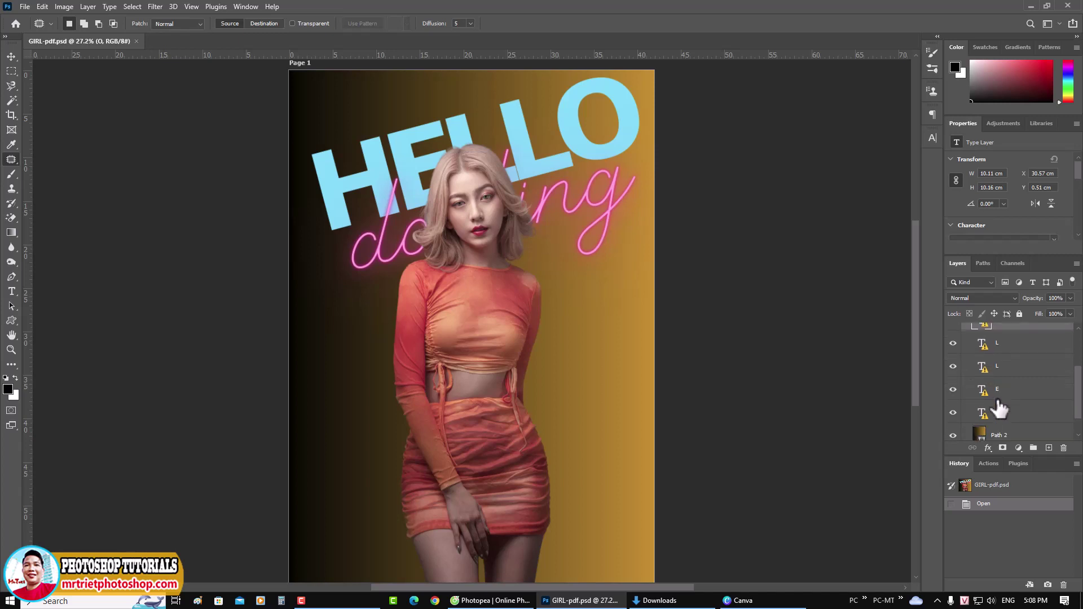
{"action": "scroll", "coordinate": [999, 410], "scroll_direction": "down", "scroll_amount": 1}
{"action": "left_click", "coordinate": [978, 414]}
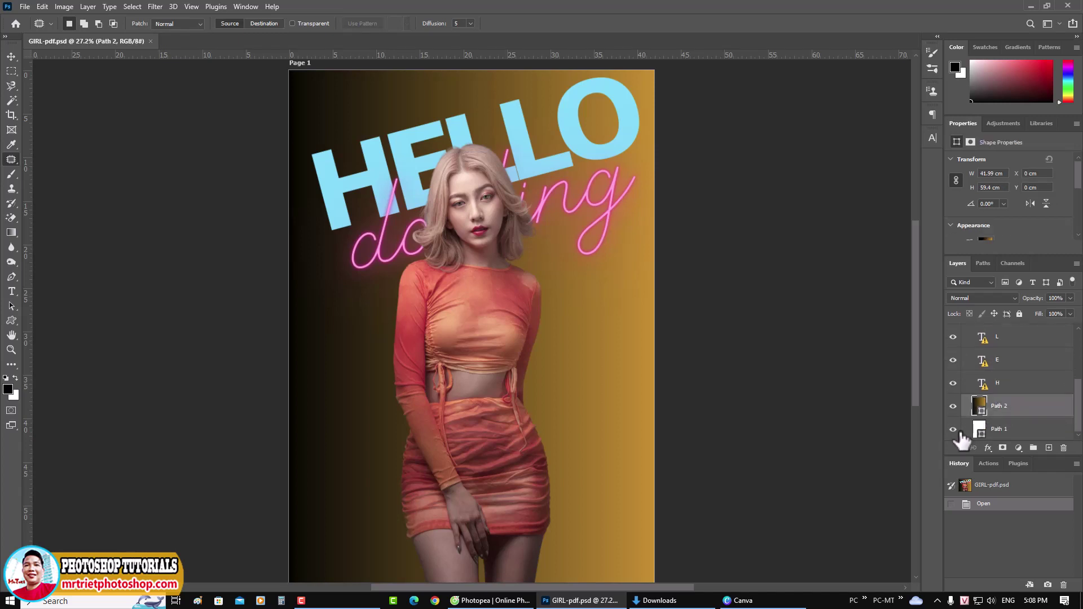
{"action": "left_click", "coordinate": [953, 429]}
{"action": "left_click", "coordinate": [953, 406]}
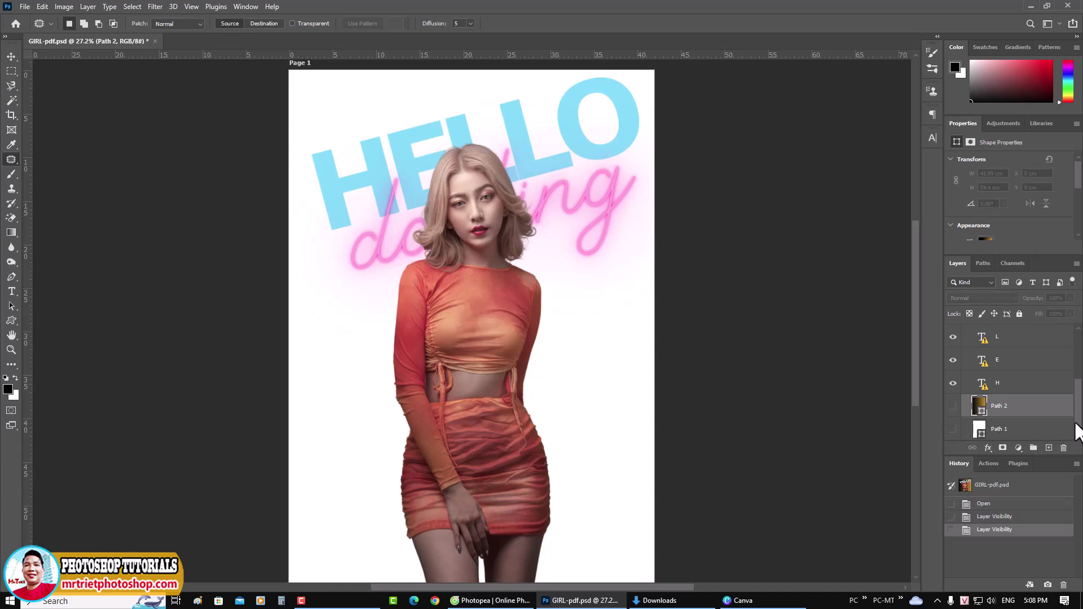
{"action": "mouse_move", "coordinate": [1077, 430]}
{"action": "left_mouse_down"}
{"action": "mouse_move", "coordinate": [1075, 386]}
{"action": "mouse_move", "coordinate": [1078, 436]}
{"action": "left_mouse_up"}
{"action": "scroll", "coordinate": [1037, 456], "scroll_direction": "down", "scroll_amount": 1}
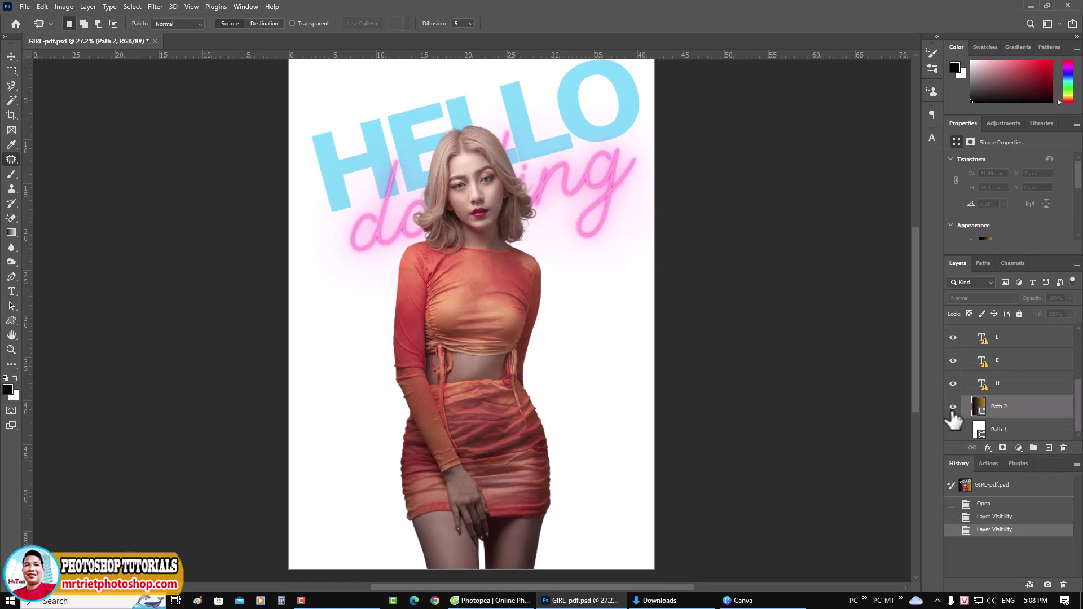
{"action": "left_click", "coordinate": [953, 406]}
{"action": "left_click", "coordinate": [953, 430]}
Toggle the visibility of an L text layer off and on to check that the letter is separate
{"action": "scroll", "coordinate": [958, 434], "scroll_direction": "up", "scroll_amount": 1}
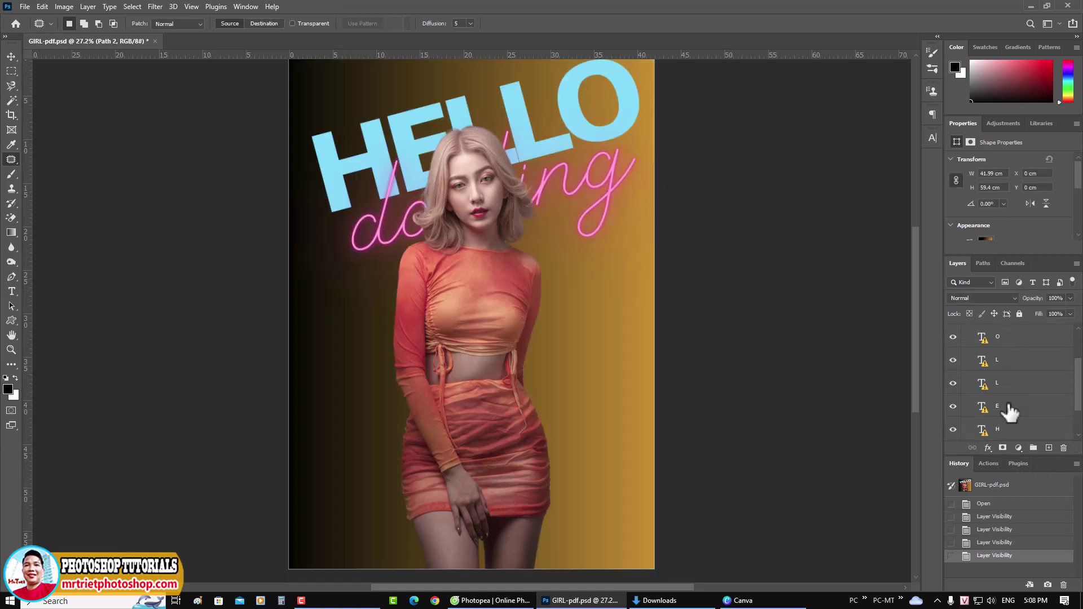
{"action": "left_click", "coordinate": [954, 384]}
{"action": "left_click", "coordinate": [954, 384]}
Select the second L of HELLO on the canvas and review its missing font management options without replacing the font
{"action": "scroll", "coordinate": [958, 395], "scroll_direction": "up", "scroll_amount": 1}
{"action": "key", "text": "v"}
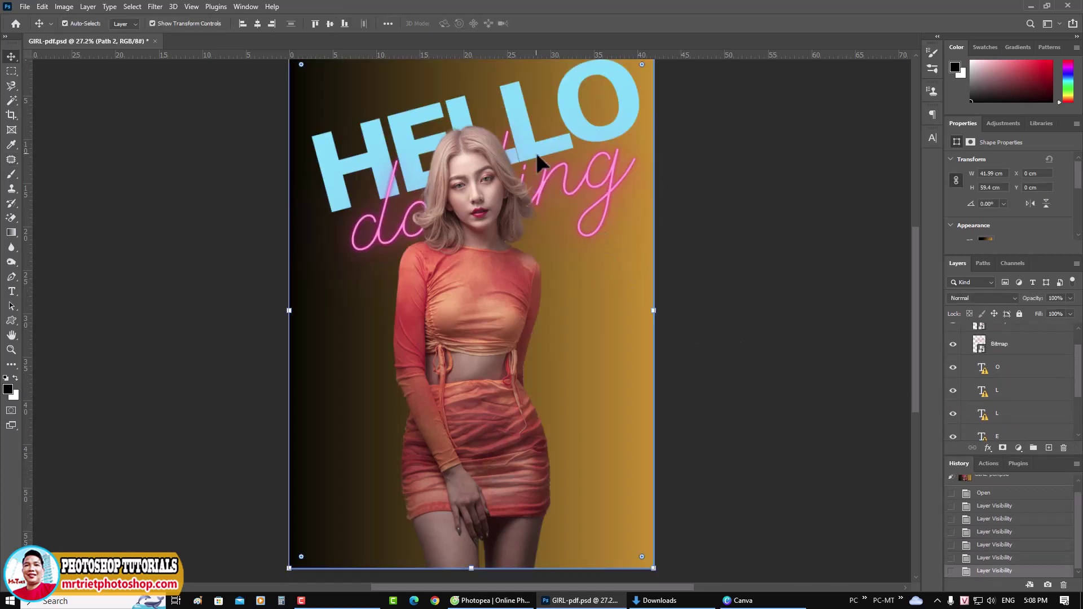
{"action": "left_click", "coordinate": [518, 137]}
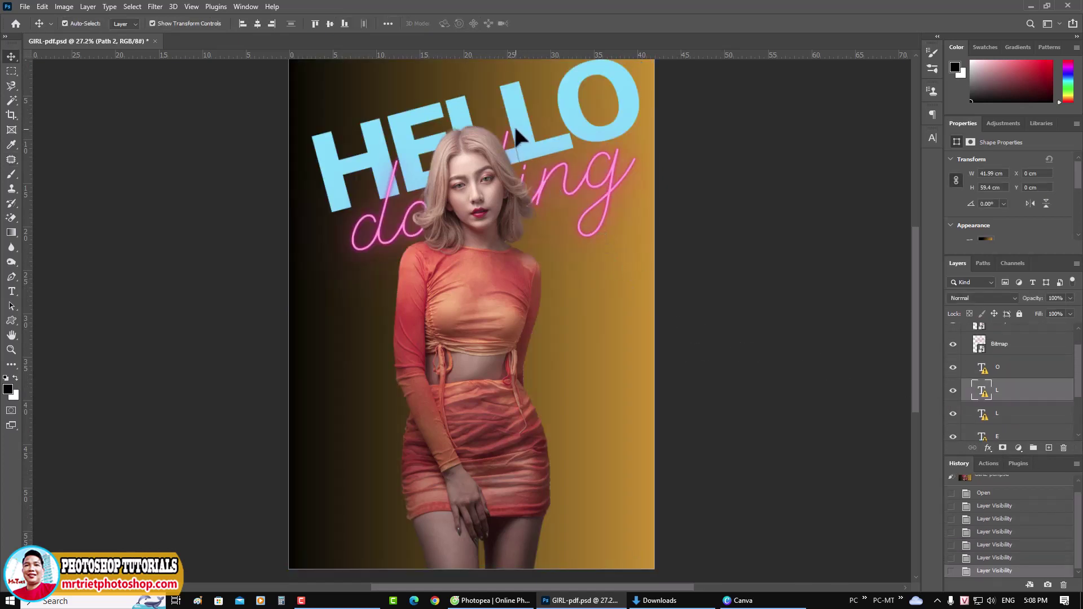
{"action": "double_click", "coordinate": [981, 391]}
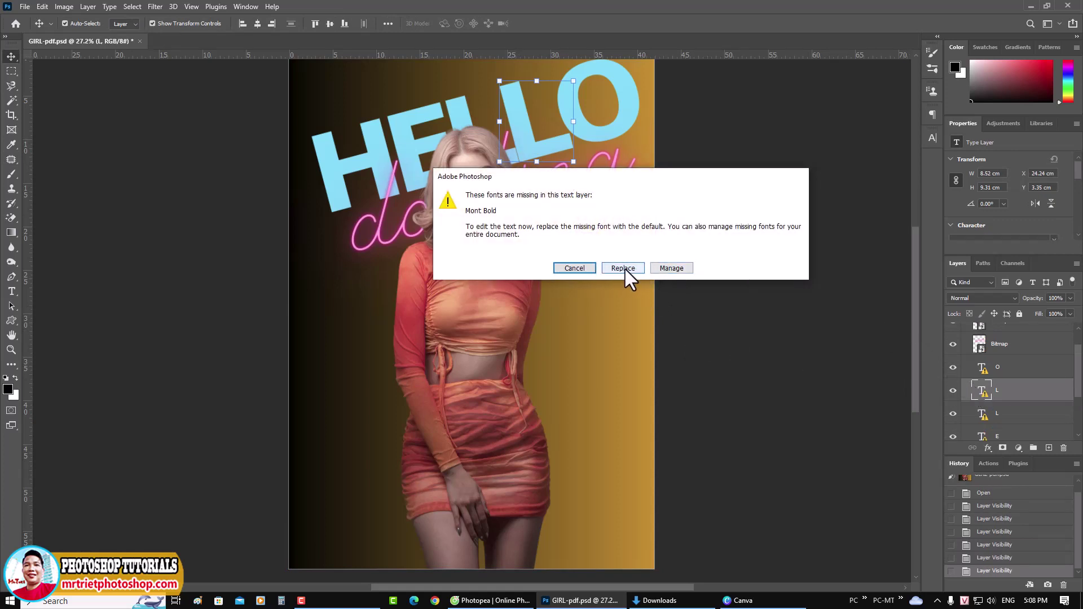
{"action": "left_click", "coordinate": [671, 269]}
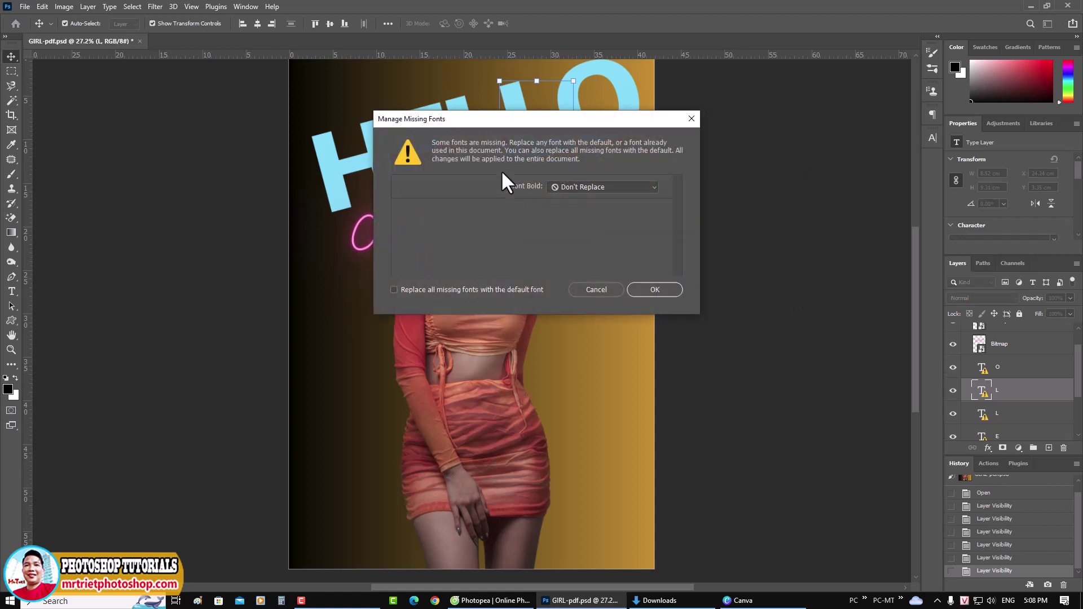
{"action": "left_click", "coordinate": [618, 290]}
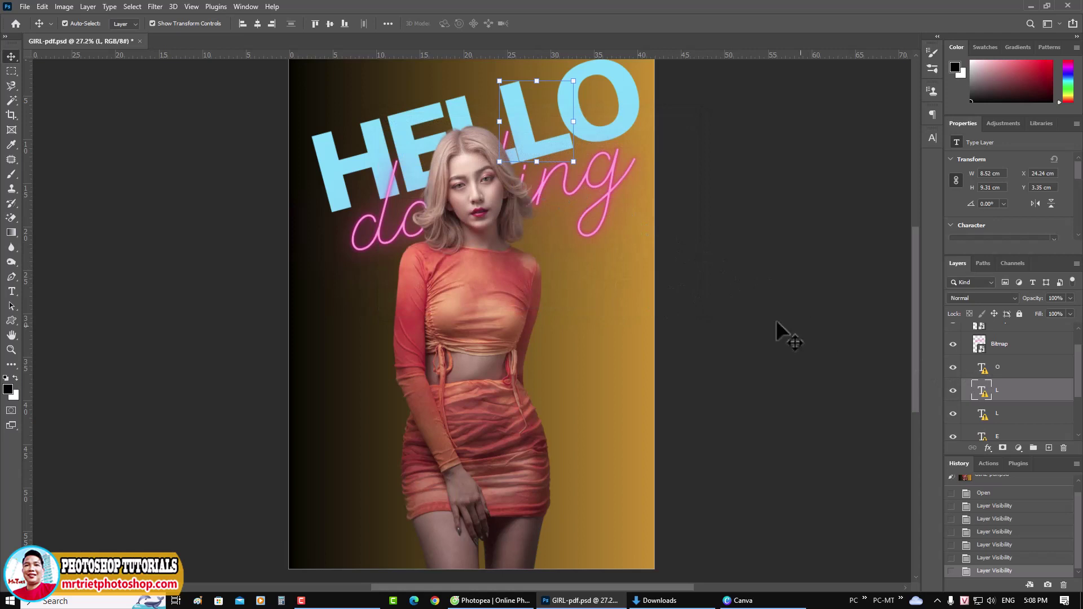
Toggle the visibility of the woman's Bitmap layer off and on to check that her cut-out is a separate layer
{"action": "scroll", "coordinate": [1008, 363], "scroll_direction": "up", "scroll_amount": 2}
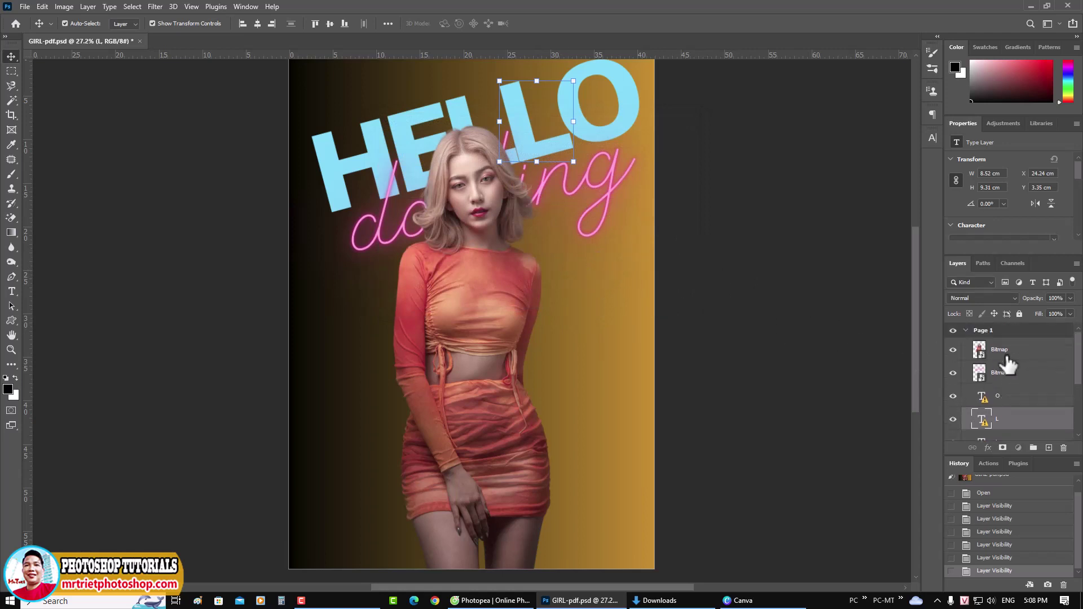
{"action": "left_click", "coordinate": [966, 351]}
{"action": "left_click", "coordinate": [953, 350]}
{"action": "left_click", "coordinate": [953, 350]}
{"action": "left_click", "coordinate": [953, 350]}
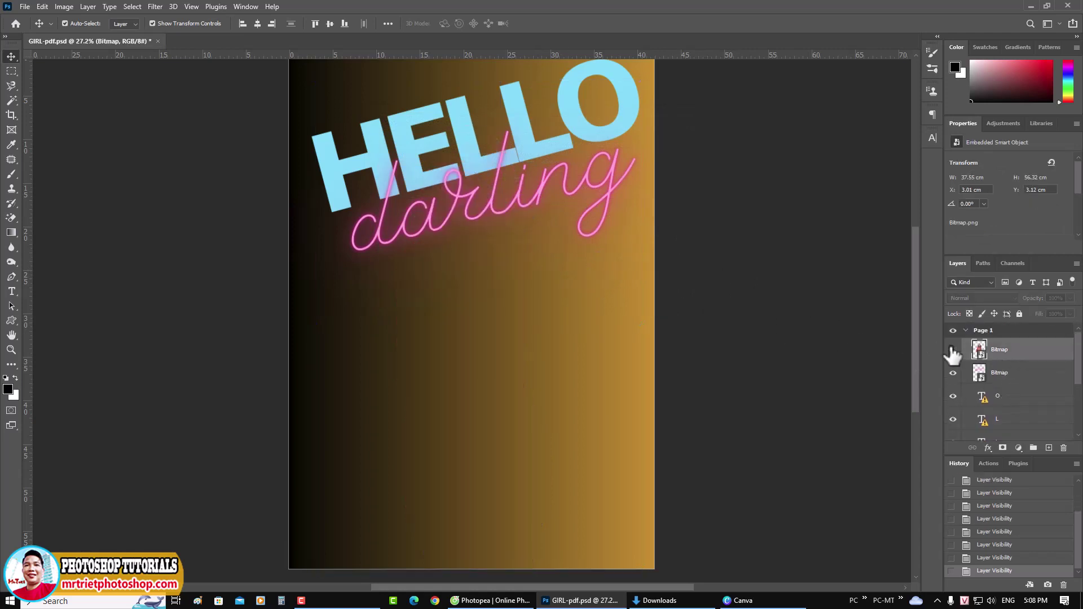
{"action": "left_click", "coordinate": [953, 349]}
Make the hidden Path 2 and Path 1 background layers visible again
{"action": "scroll", "coordinate": [1024, 396], "scroll_direction": "down", "scroll_amount": 2}
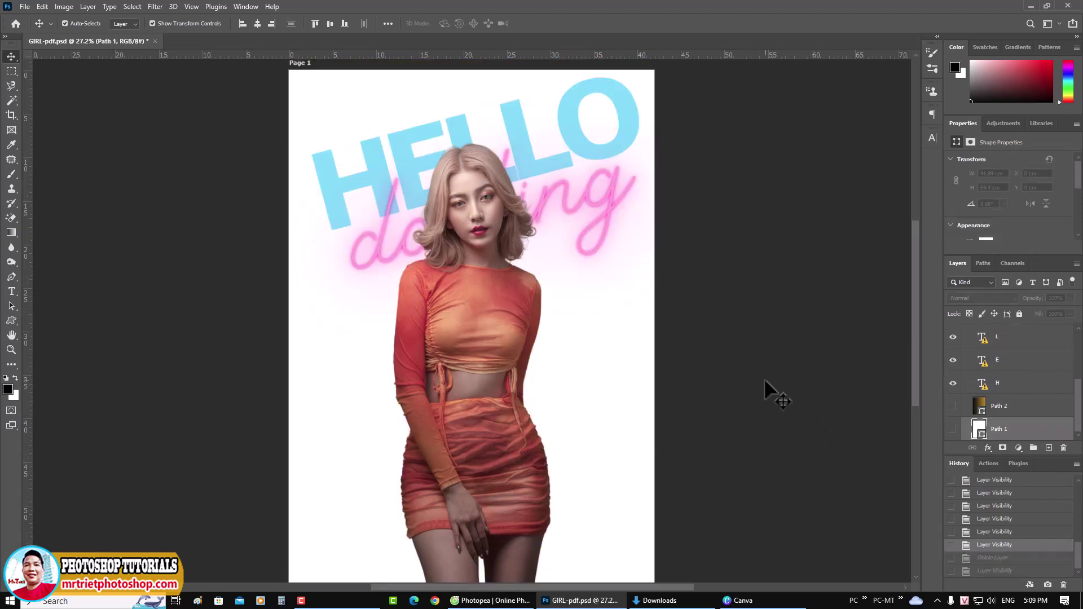
{"action": "left_click", "coordinate": [953, 406]}
{"action": "left_click", "coordinate": [953, 428]}
Toggle the visibility of the neon lettering's Bitmap layer off and on to check that it is separate
{"action": "scroll", "coordinate": [967, 370], "scroll_direction": "up", "scroll_amount": 4}
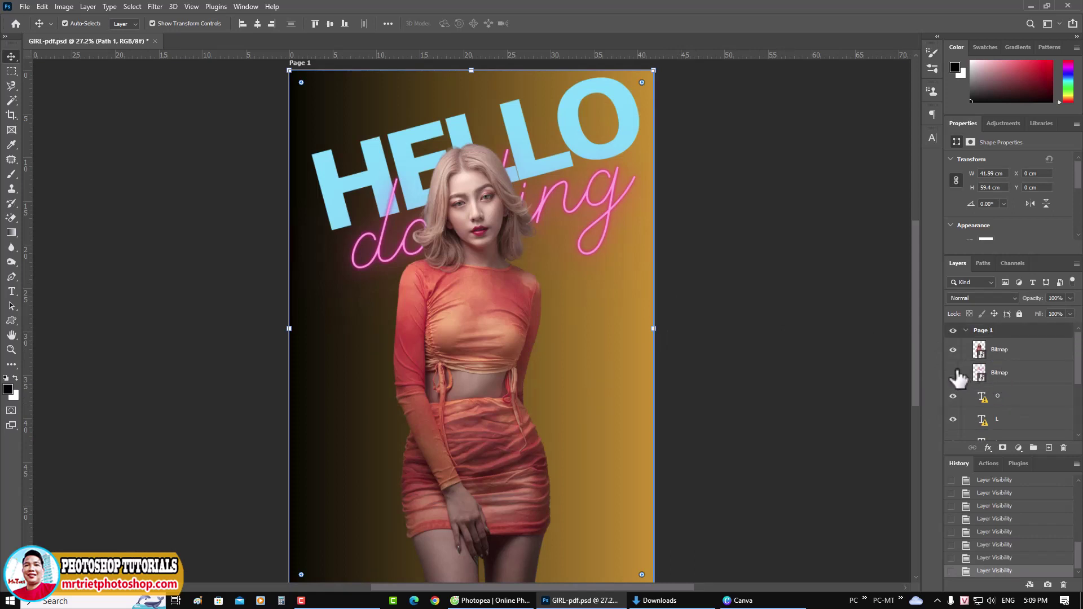
{"action": "left_click", "coordinate": [953, 372]}
{"action": "left_click", "coordinate": [953, 372]}
Merge all visible layers of the poster into a single layer
{"action": "key", "text": "ctrl+shift+e"}
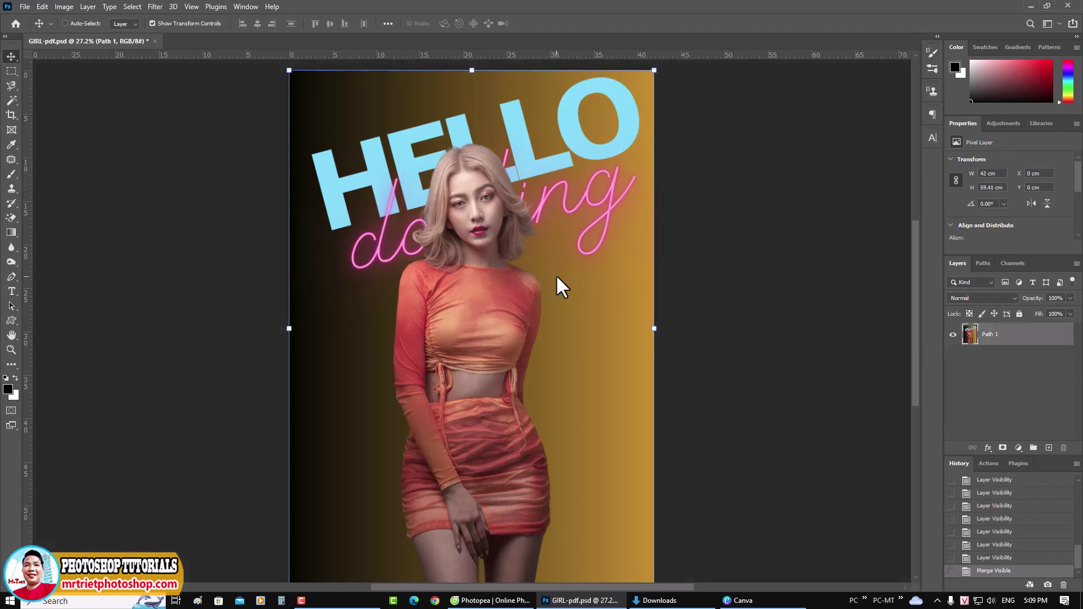
{"action": "key", "text": "ctrl+shift+s"}
{"action": "left_click", "coordinate": [309, 261]}
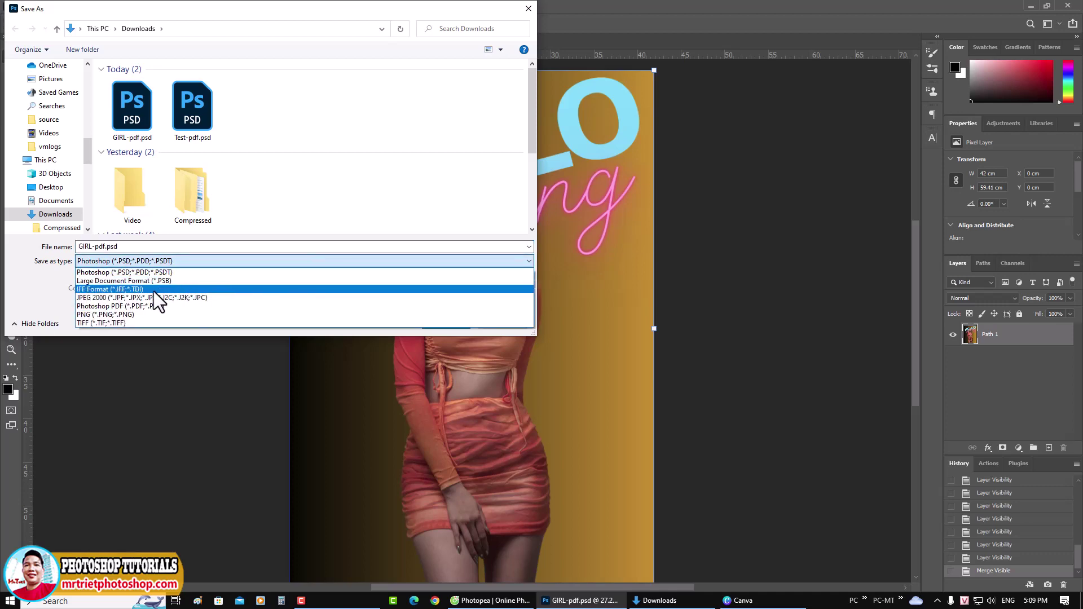
{"action": "left_click", "coordinate": [97, 297]}
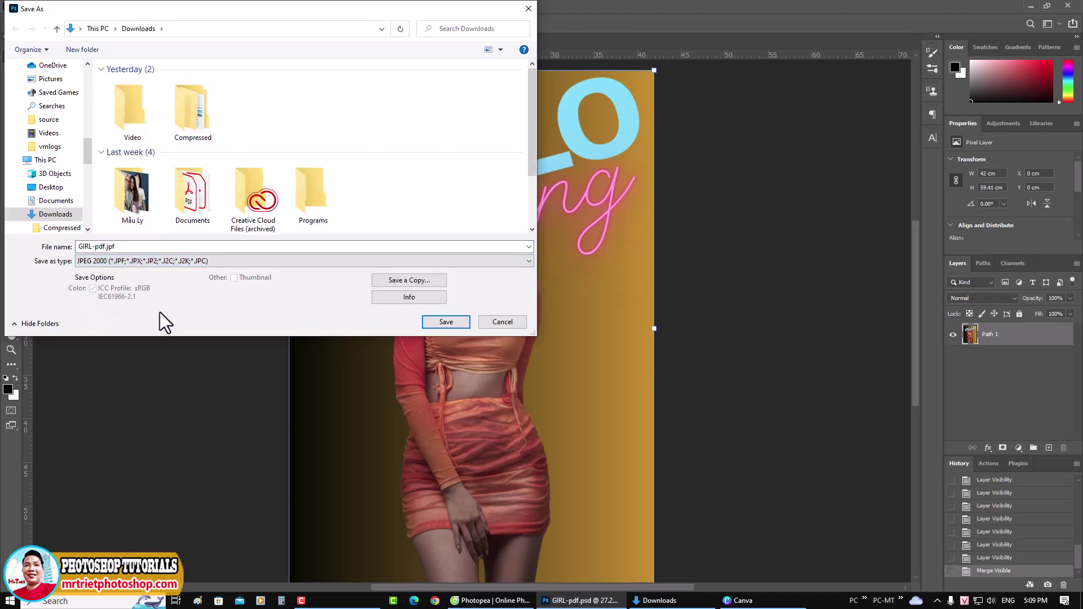
{"action": "key", "text": "Escape"}
Flatten the poster image and save it to the Downloads folder in JPEG format as GIRL-pdf.jpg
{"action": "key", "text": "alt+l"}
{"action": "key", "text": "f"}
{"action": "key", "text": "ctrl+shift+s"}
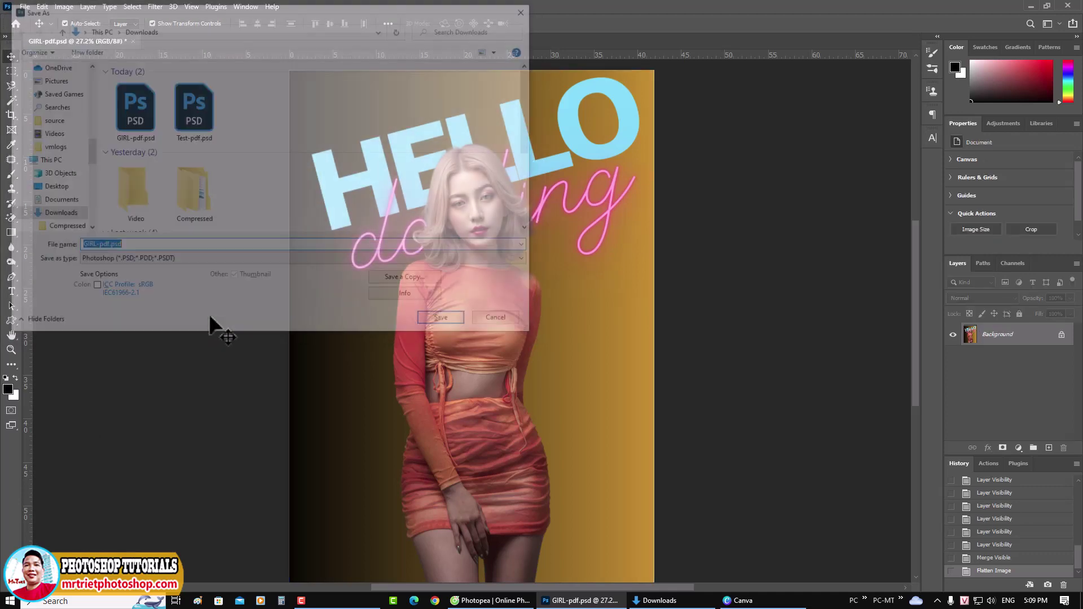
{"action": "key", "text": "j"}
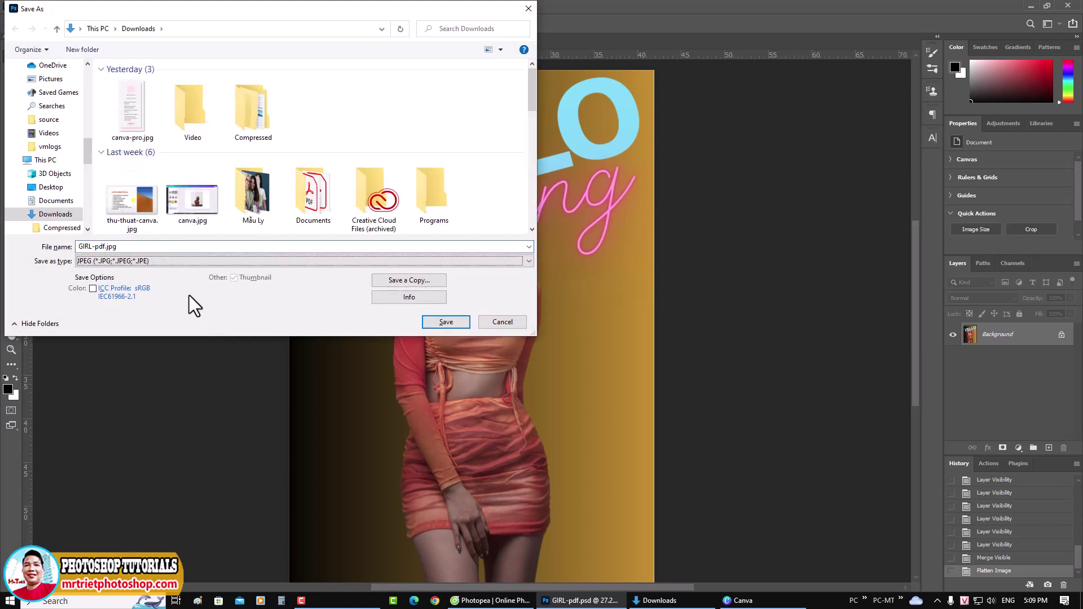
{"action": "left_click", "coordinate": [430, 325]}
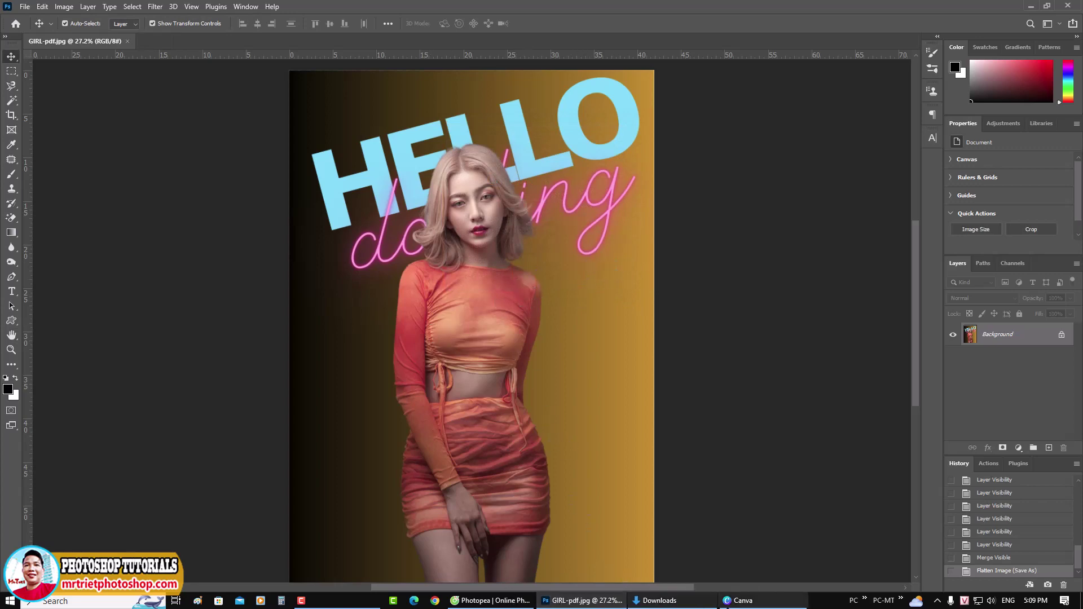
Switch to the Downloads folder and view GIRL-pdf.jpg in a maximized image viewer, closing the viewer when done
{"action": "left_click", "coordinate": [684, 597]}
{"action": "double_click", "coordinate": [232, 156]}
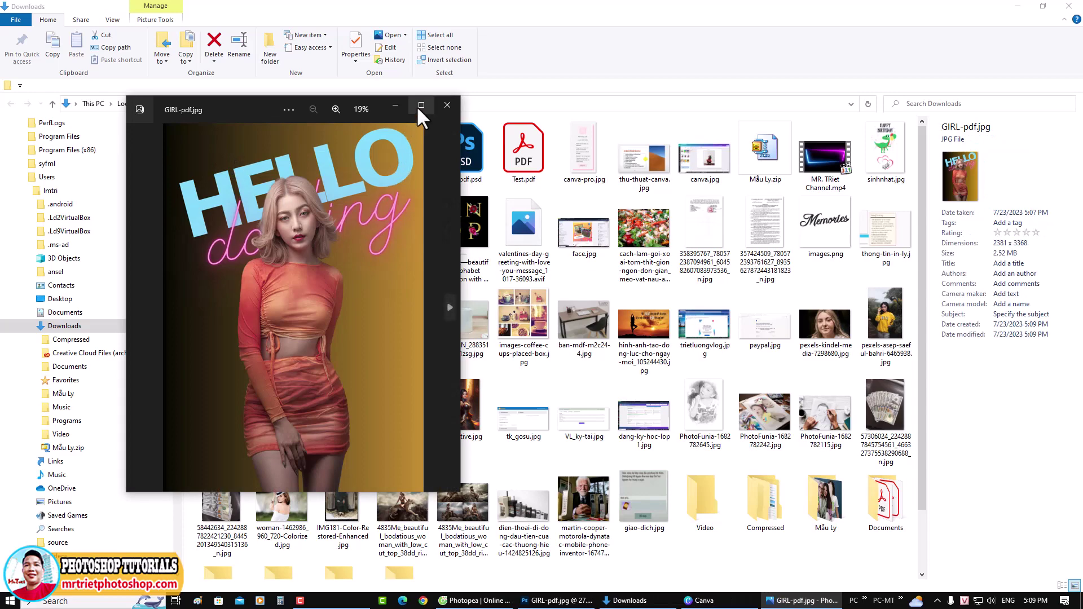
{"action": "left_click", "coordinate": [421, 105]}
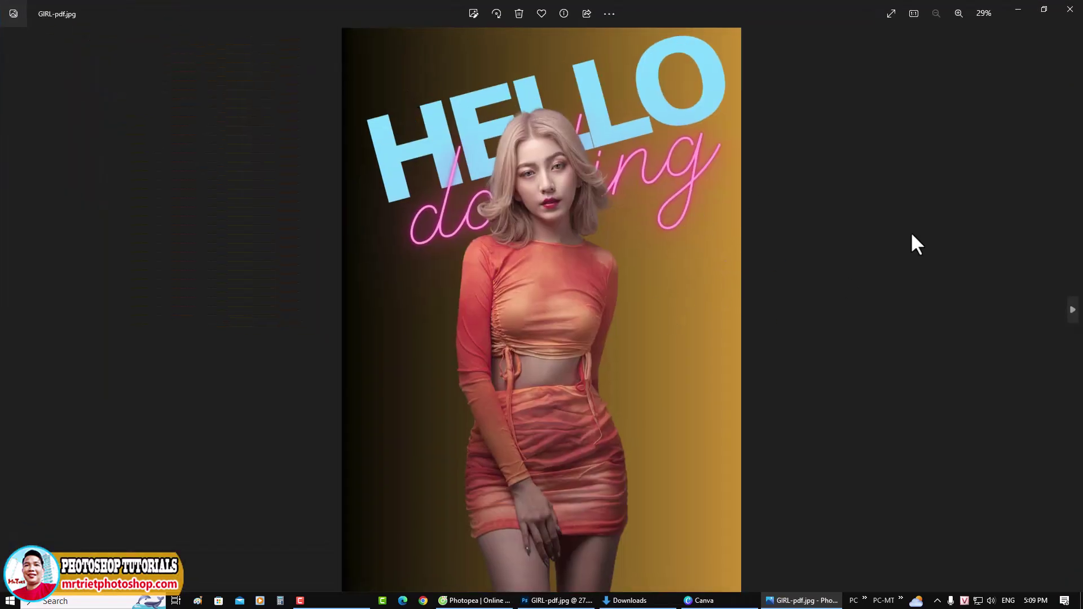
{"action": "left_click", "coordinate": [1070, 9]}
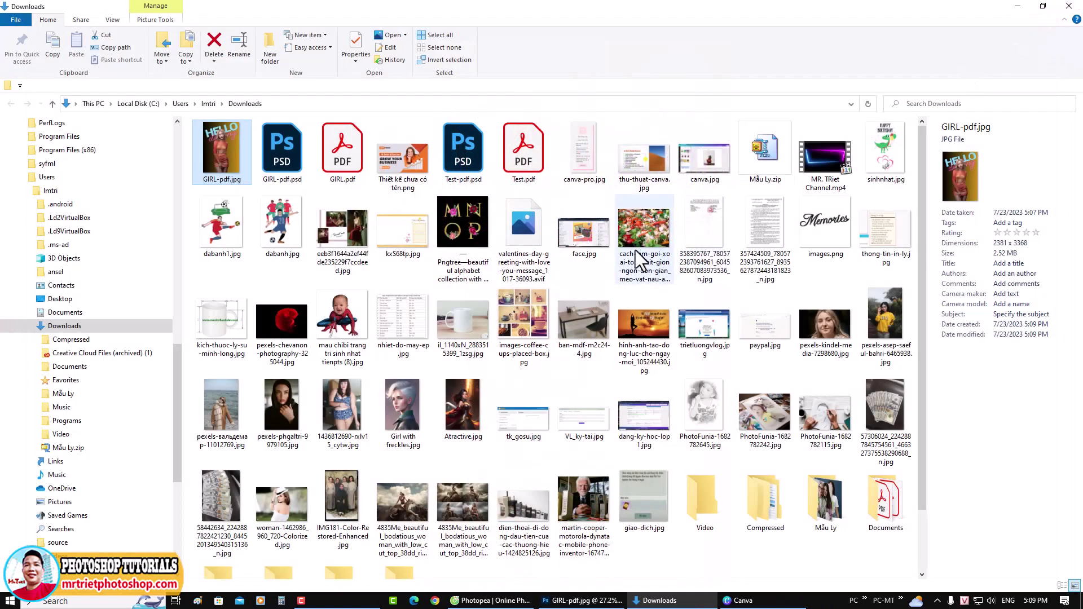
Look over the layered poster in Photopea, then the original poster and the lesson slide in Canva, ending on the desktop
{"action": "left_click", "coordinate": [491, 601]}
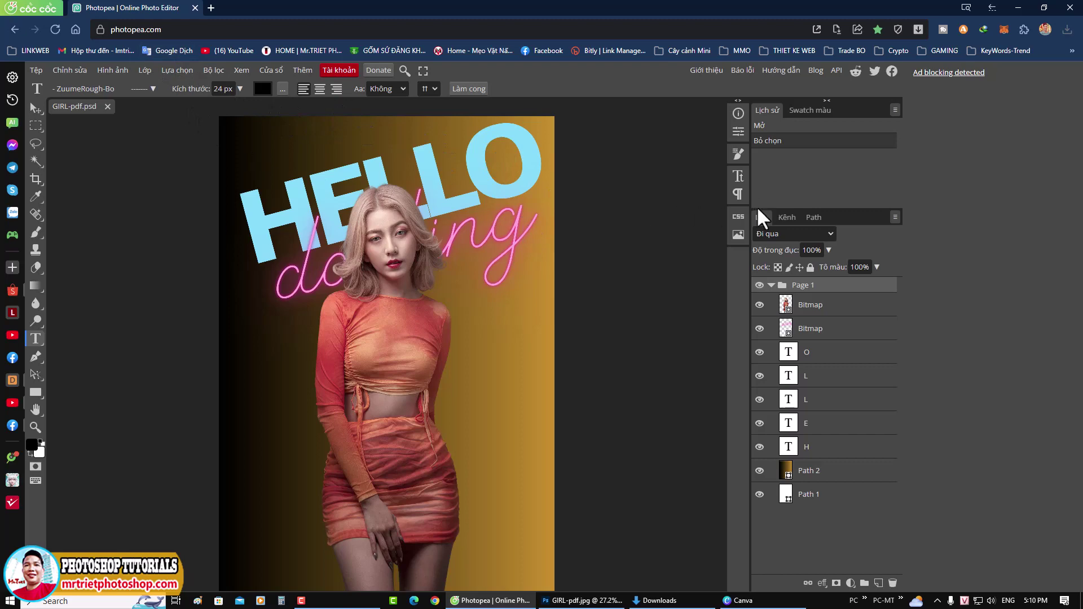
{"action": "left_click", "coordinate": [743, 598]}
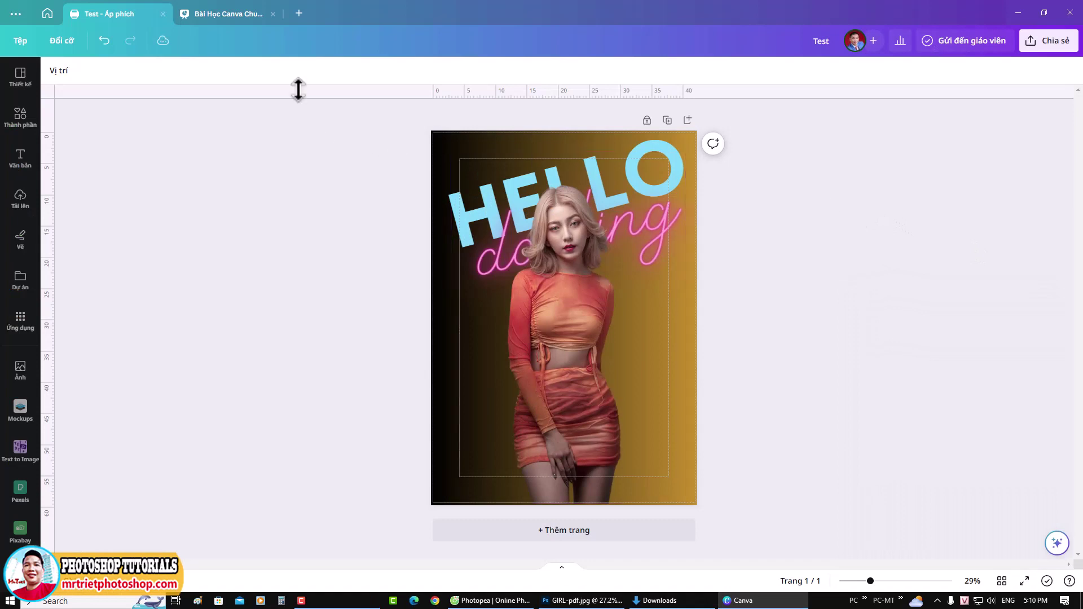
{"action": "left_click", "coordinate": [230, 13]}
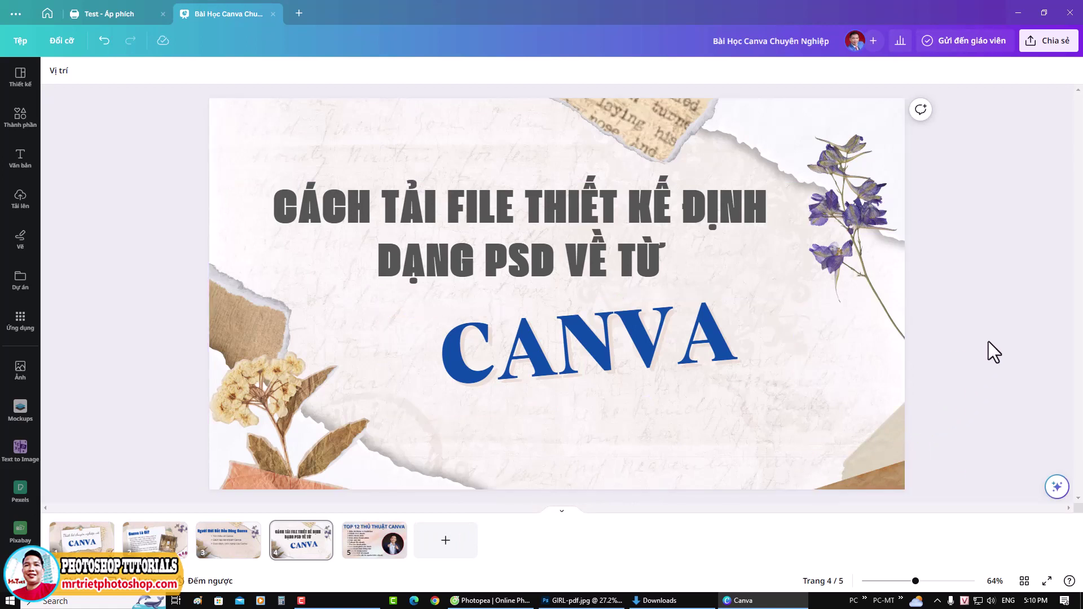
{"action": "key", "text": "super+d"}
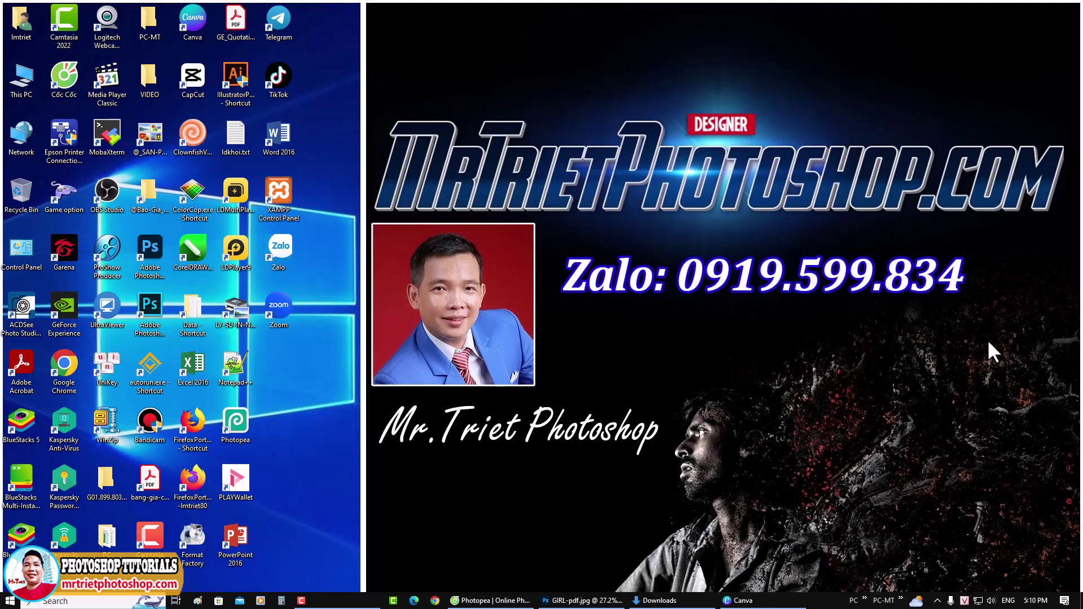